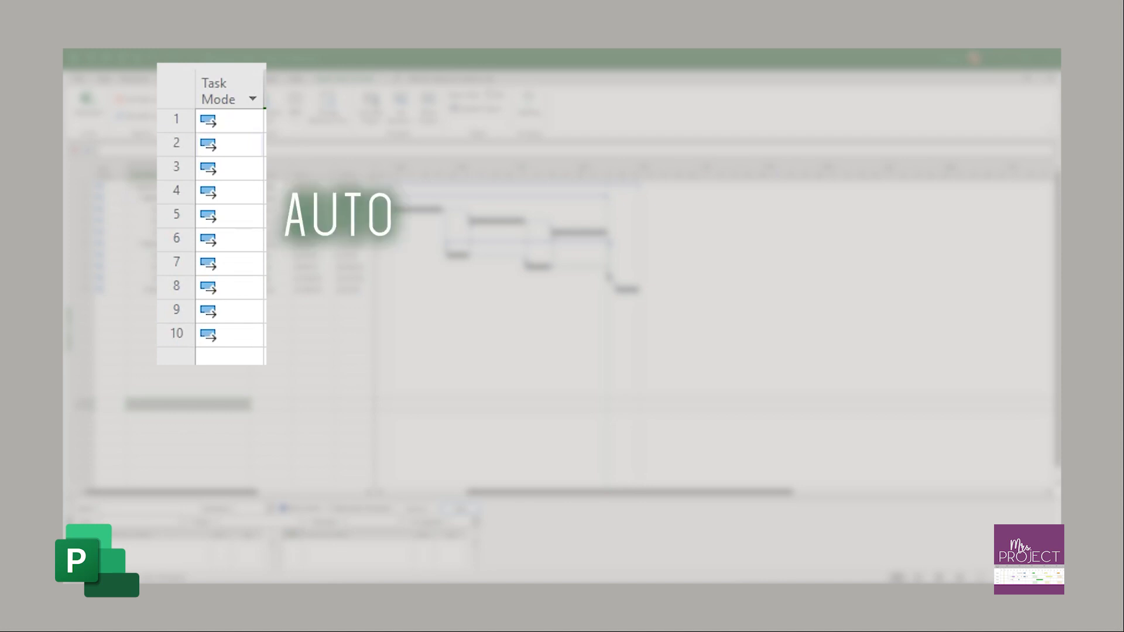
# Set the Draft 1 of SDD task to Manually Scheduled.
pyautogui.click(188, 209)
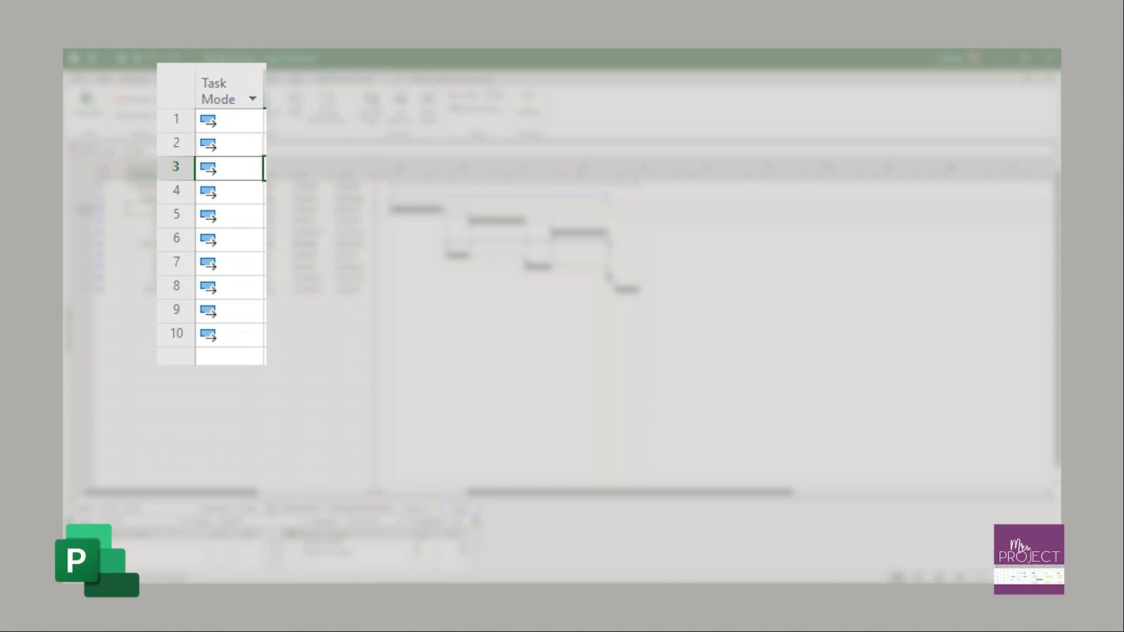
pyautogui.click(103, 78)
pyautogui.click(442, 107)
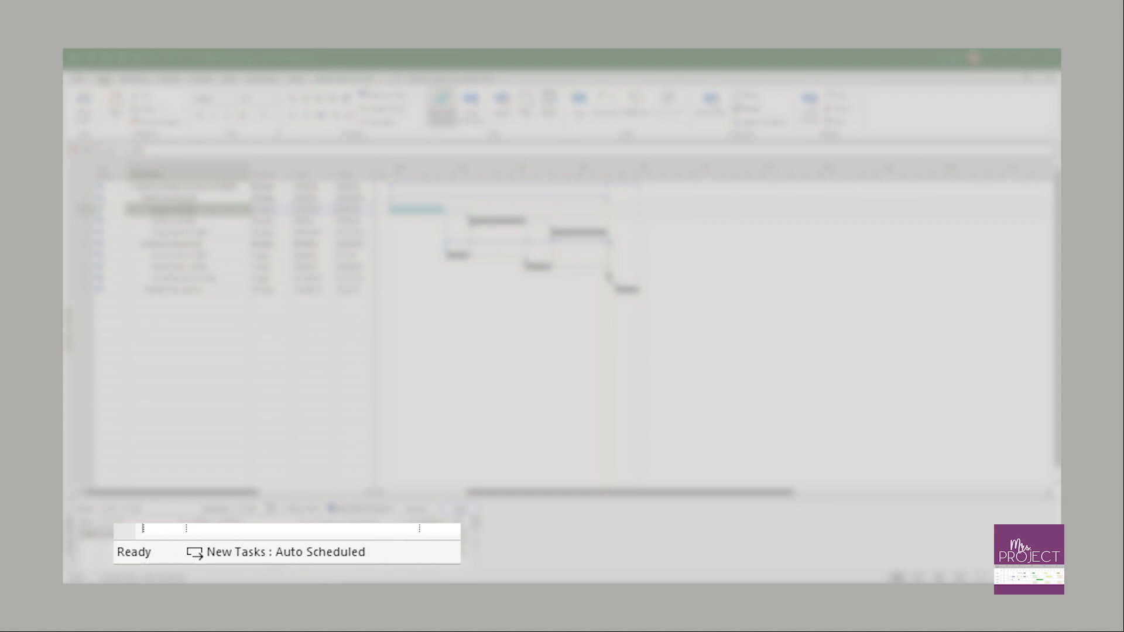
# Check the scheduling mode for new tasks, and apply the schedule options to All New Projects with new tasks created as Auto Scheduled.
pyautogui.click(275, 552)
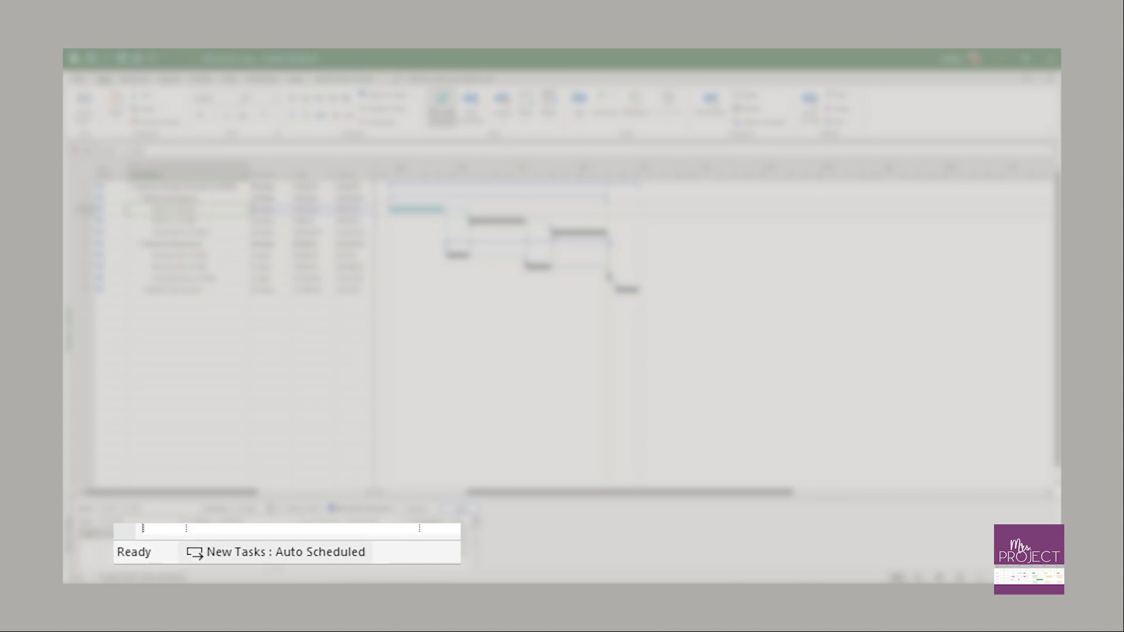
pyautogui.click(275, 552)
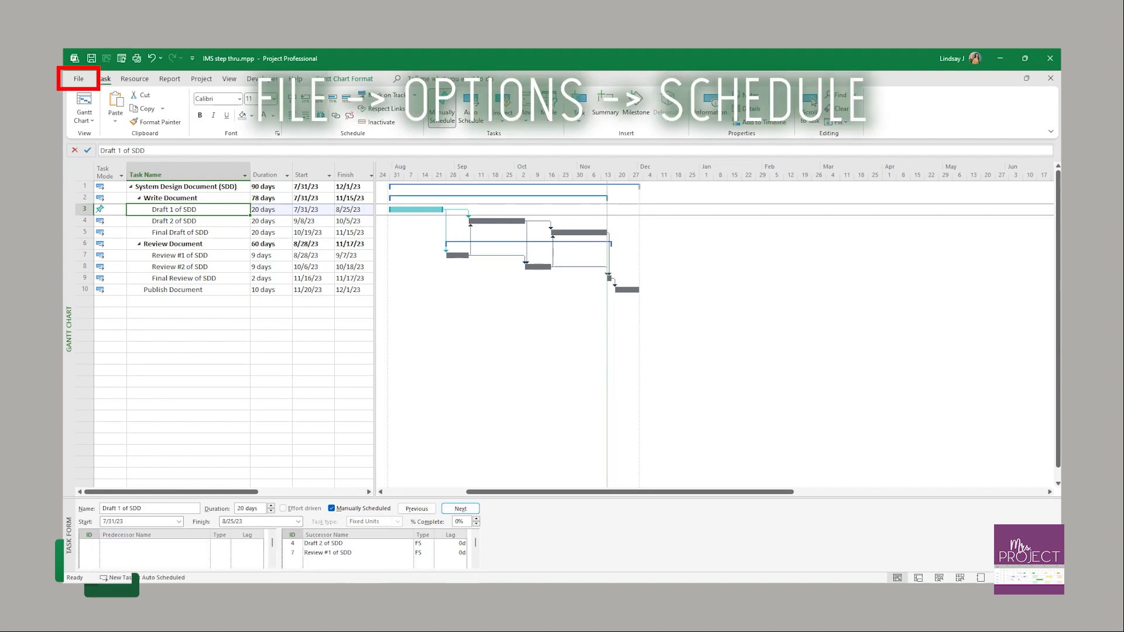
pyautogui.click(78, 78)
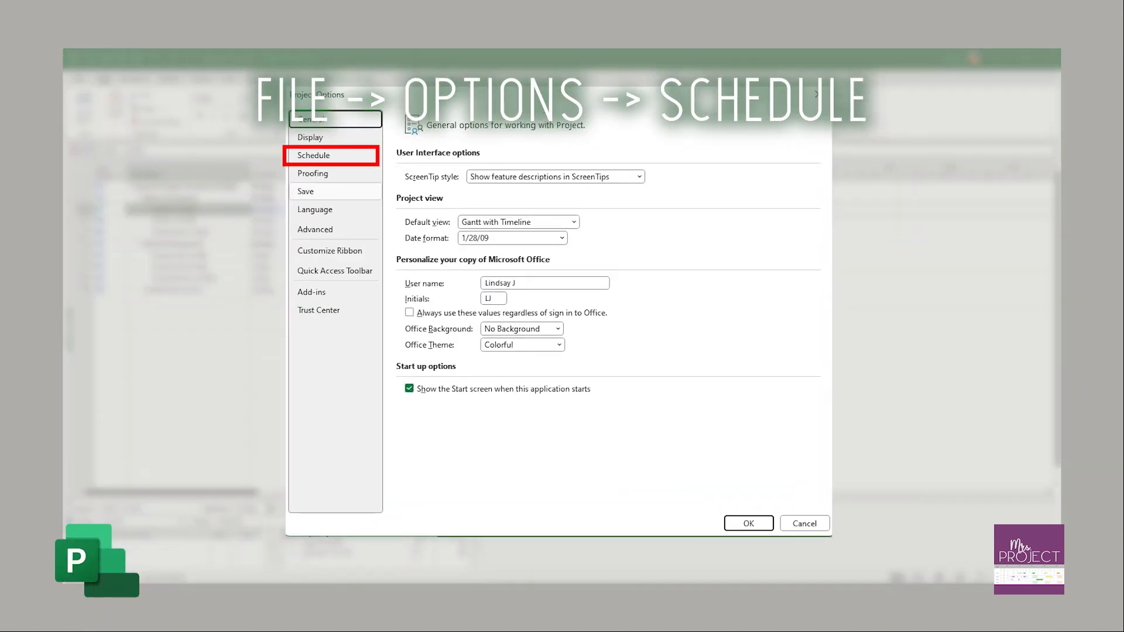
pyautogui.click(331, 156)
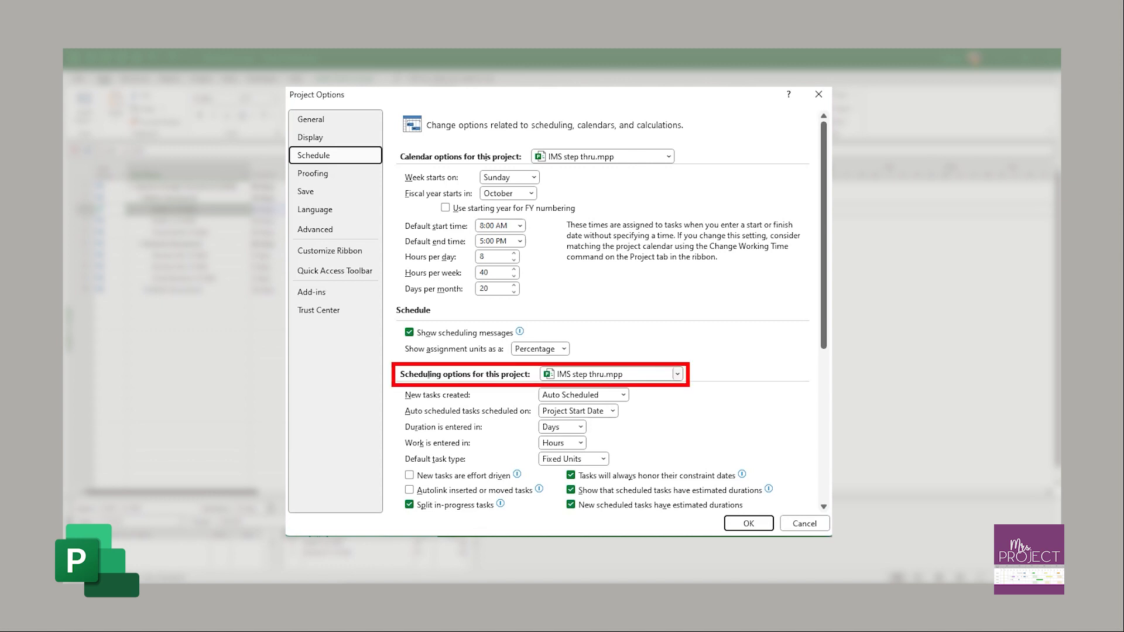
pyautogui.click(678, 374)
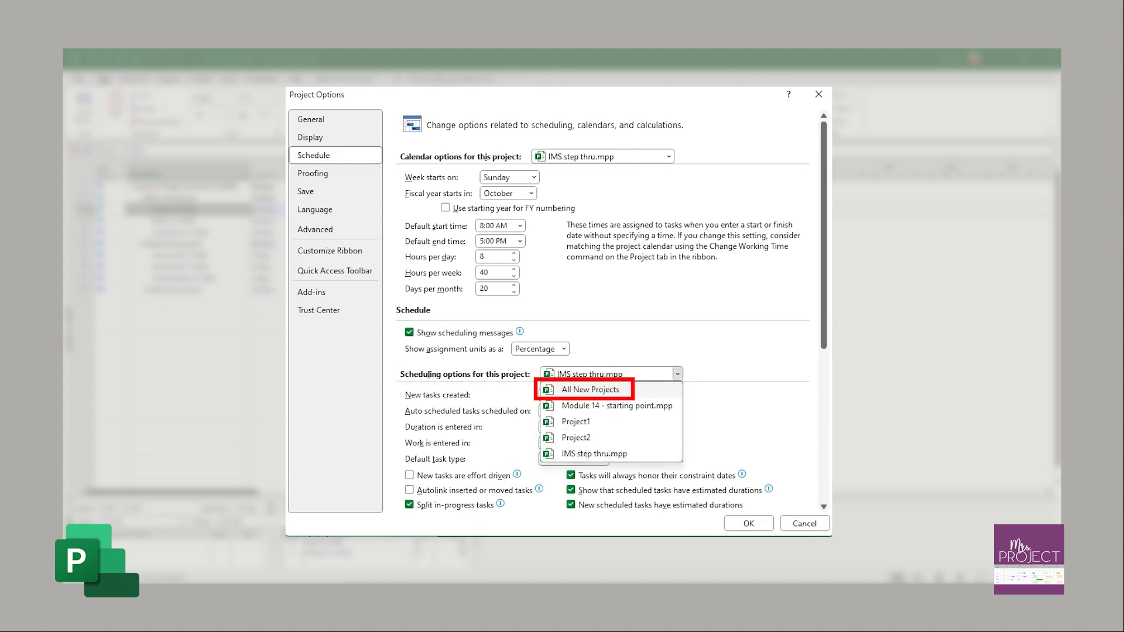
pyautogui.click(590, 389)
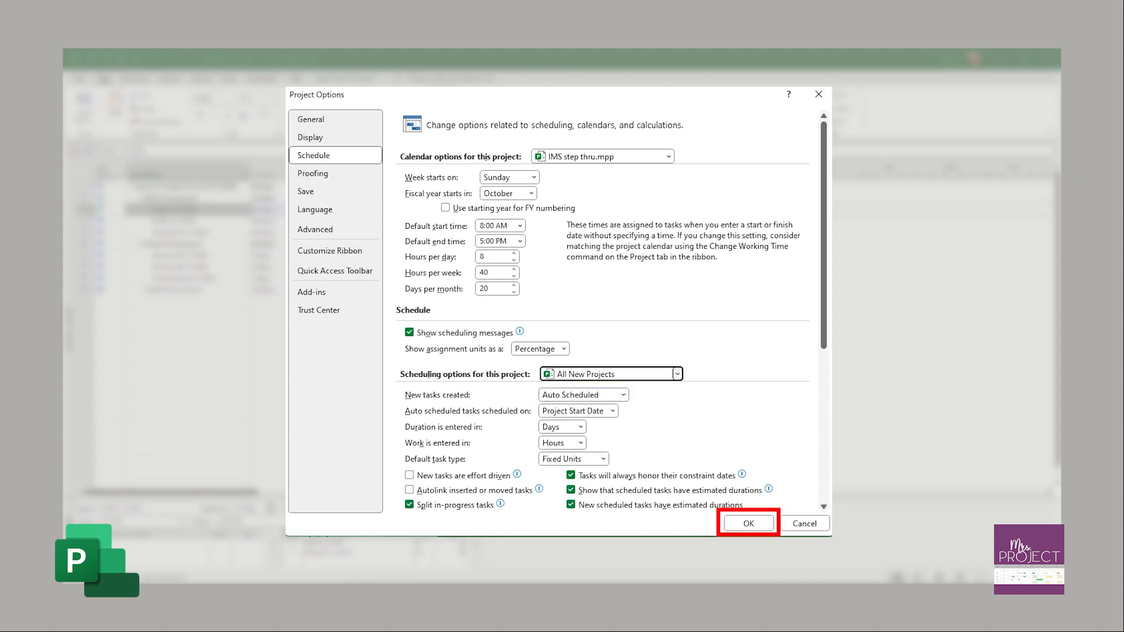
pyautogui.click(748, 524)
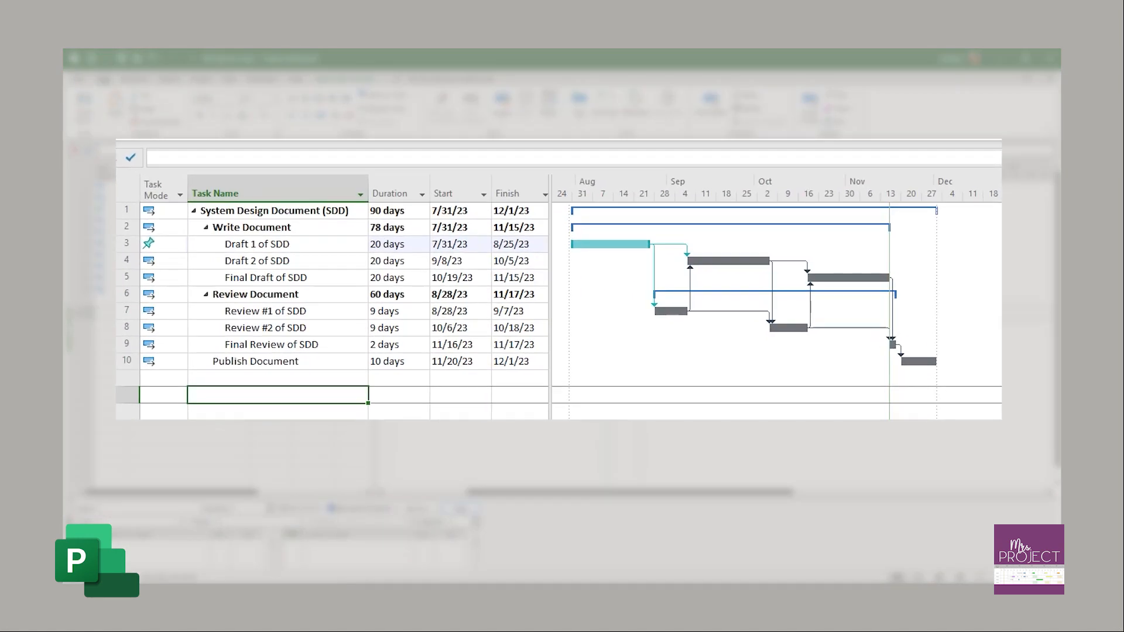
# Add a task named "new task" below Publish Document, leaving one blank row between them.
pyautogui.write('new task')
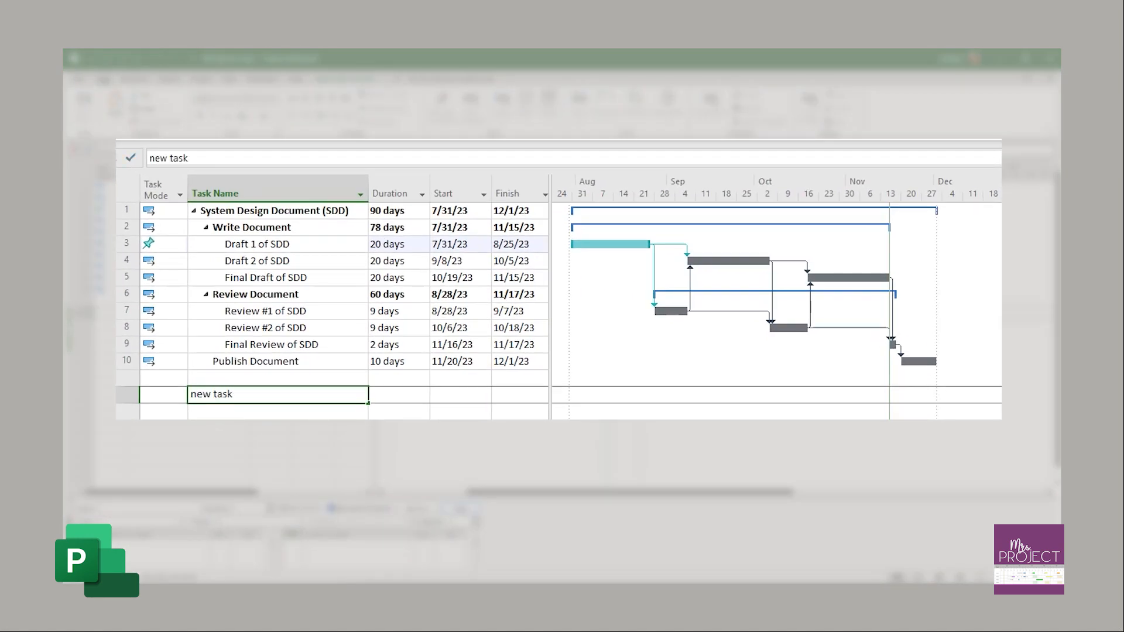
pyautogui.press('Return')
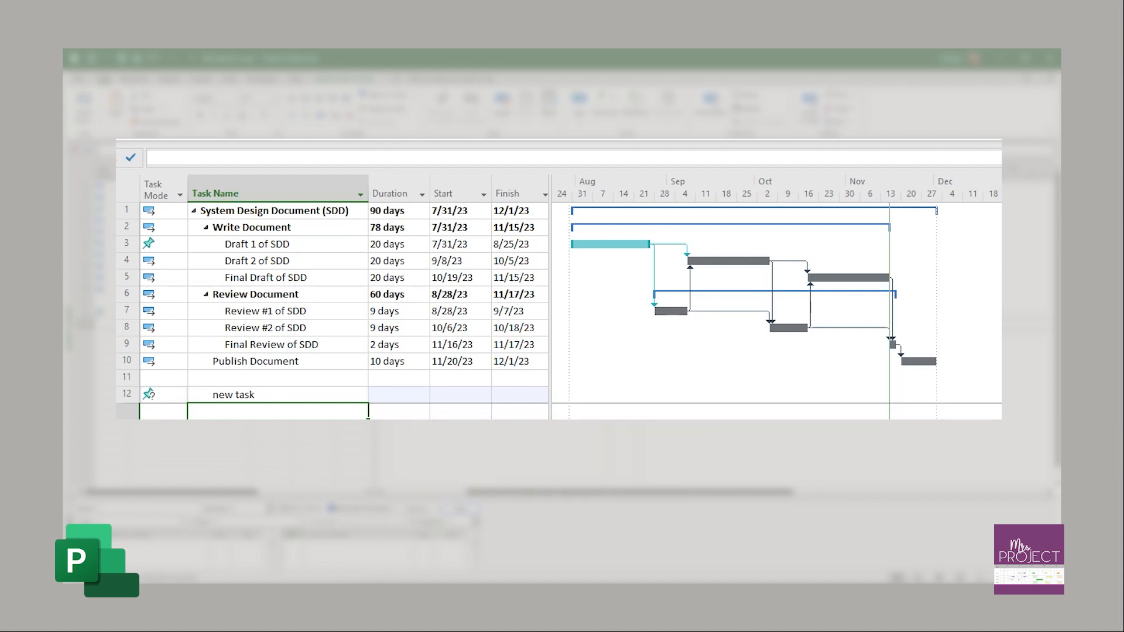
# Switch the Draft 1 of SDD task to Auto Scheduled.
pyautogui.moveTo(398, 295); pyautogui.dragTo(519, 295)
pyautogui.click(387, 107)
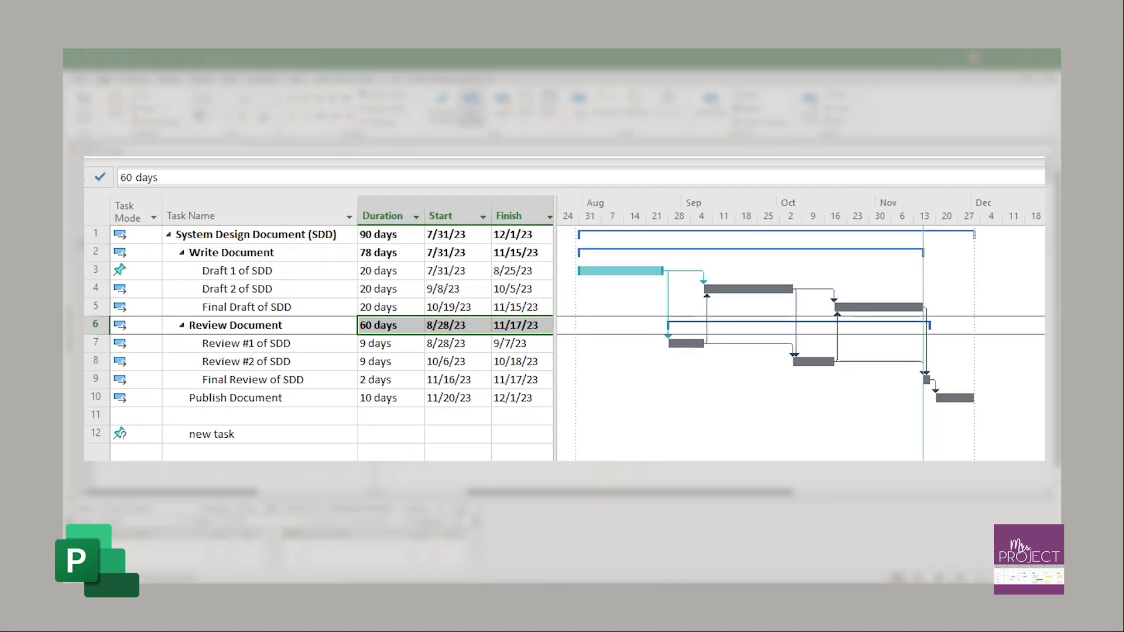
pyautogui.click(259, 271)
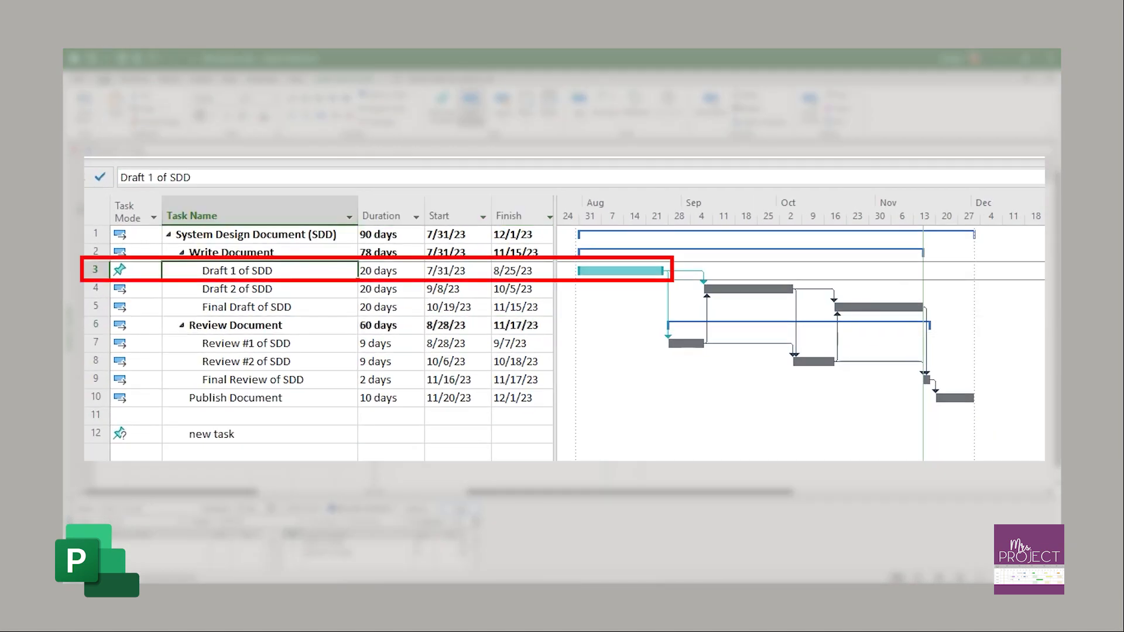
pyautogui.click(520, 110)
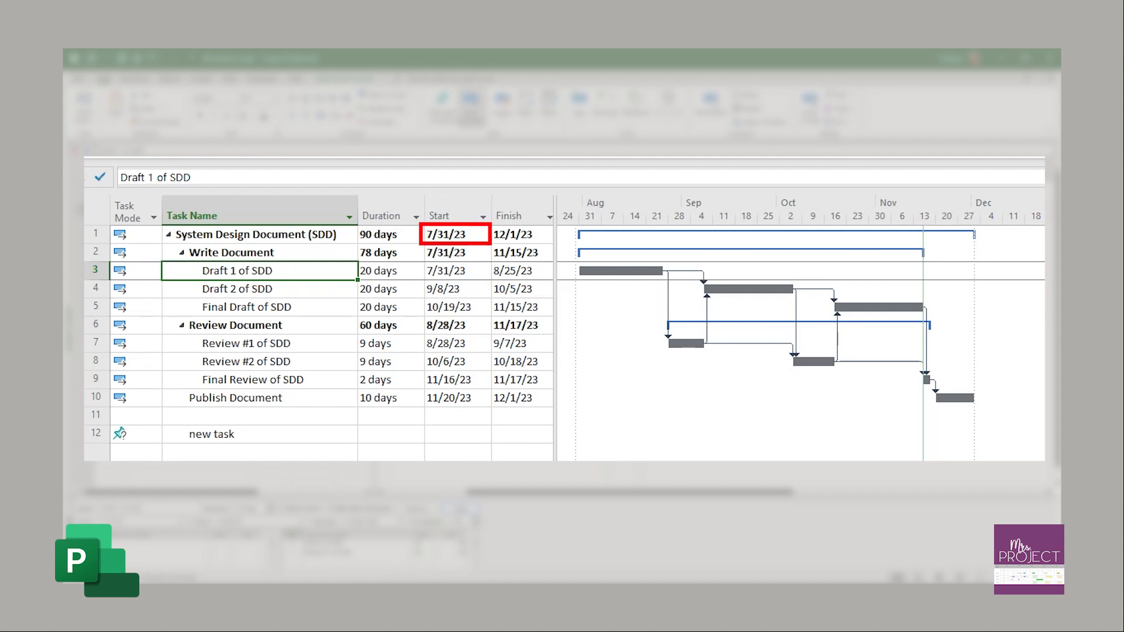
# Change the project's start date to December 4, 2023 in the Project Information.
pyautogui.click(200, 79)
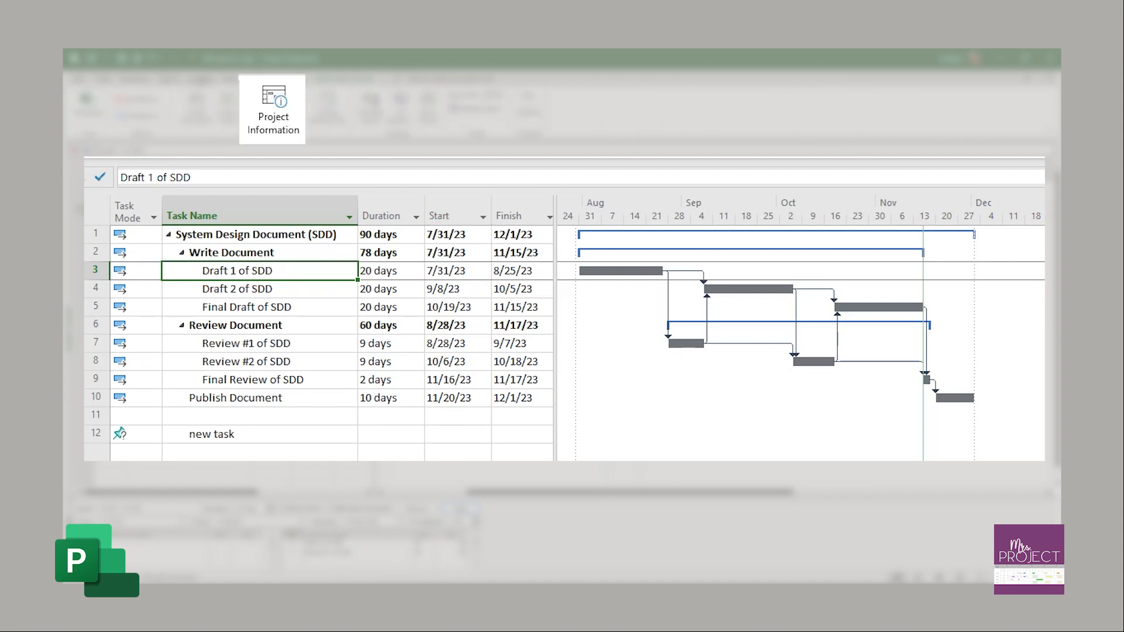
pyautogui.click(272, 109)
pyautogui.click(555, 243)
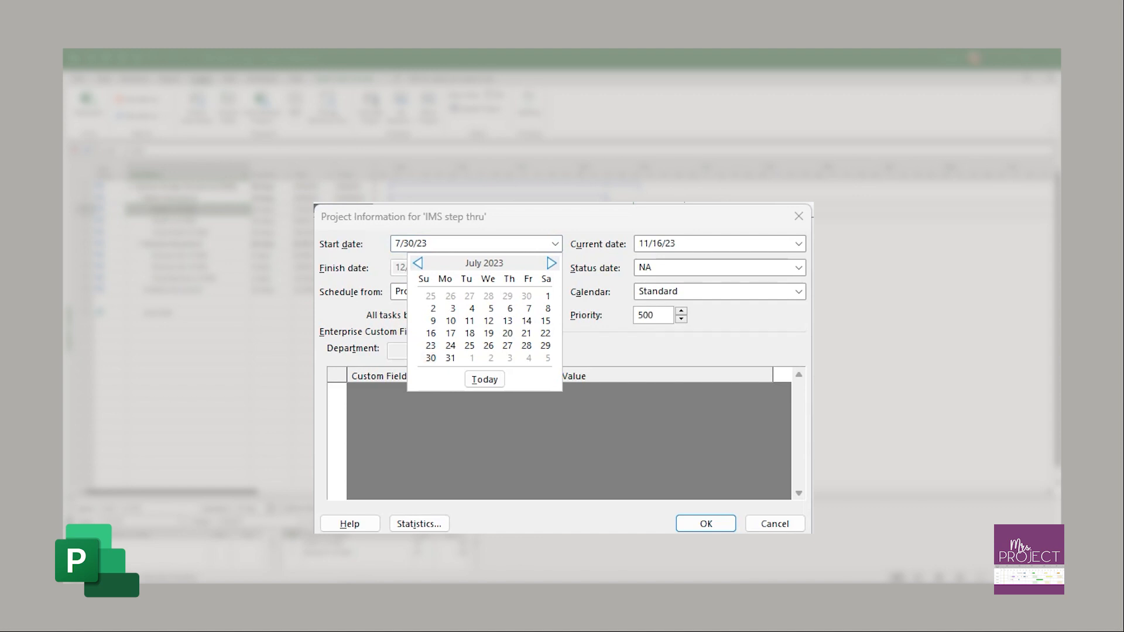
pyautogui.click(552, 263)
pyautogui.click(552, 263)
pyautogui.click(551, 262)
pyautogui.click(551, 262)
pyautogui.click(552, 263)
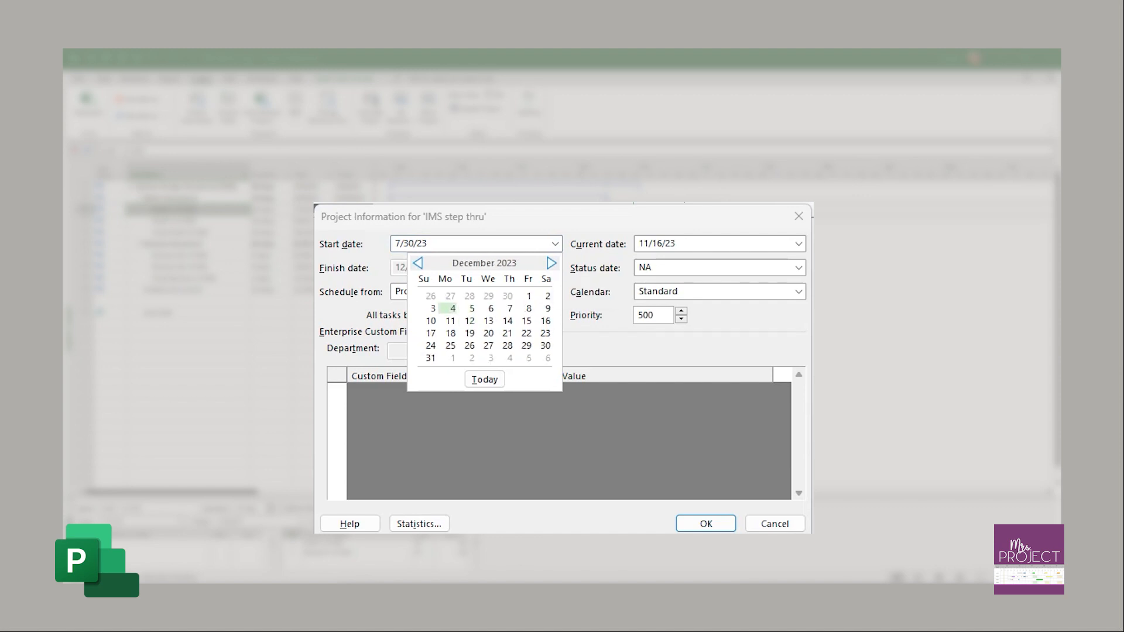
pyautogui.click(453, 308)
pyautogui.click(706, 523)
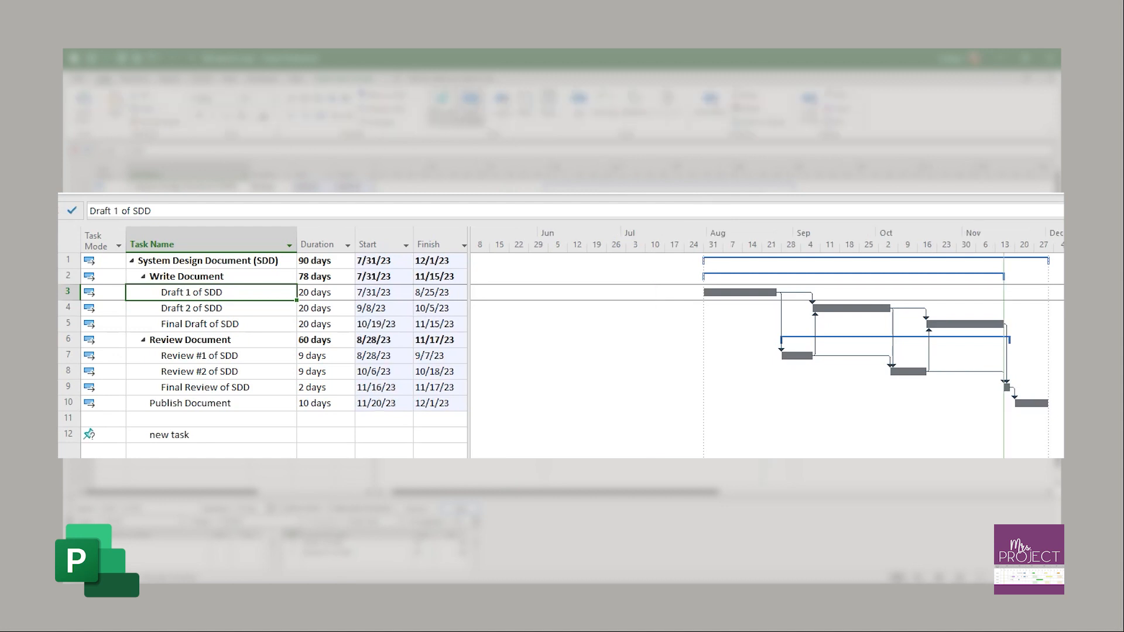
# Manually schedule Draft 1 of SDD, and set the project start date to December 4, 2023, accepting the Planning Wizard's option to continue.
pyautogui.click(441, 108)
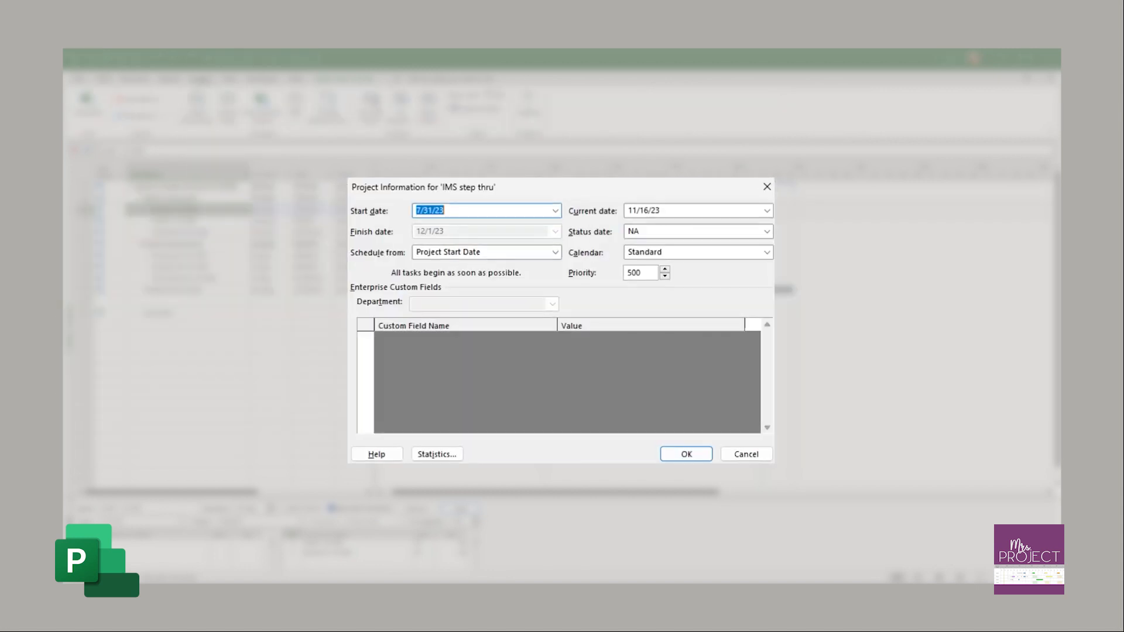
pyautogui.click(555, 210)
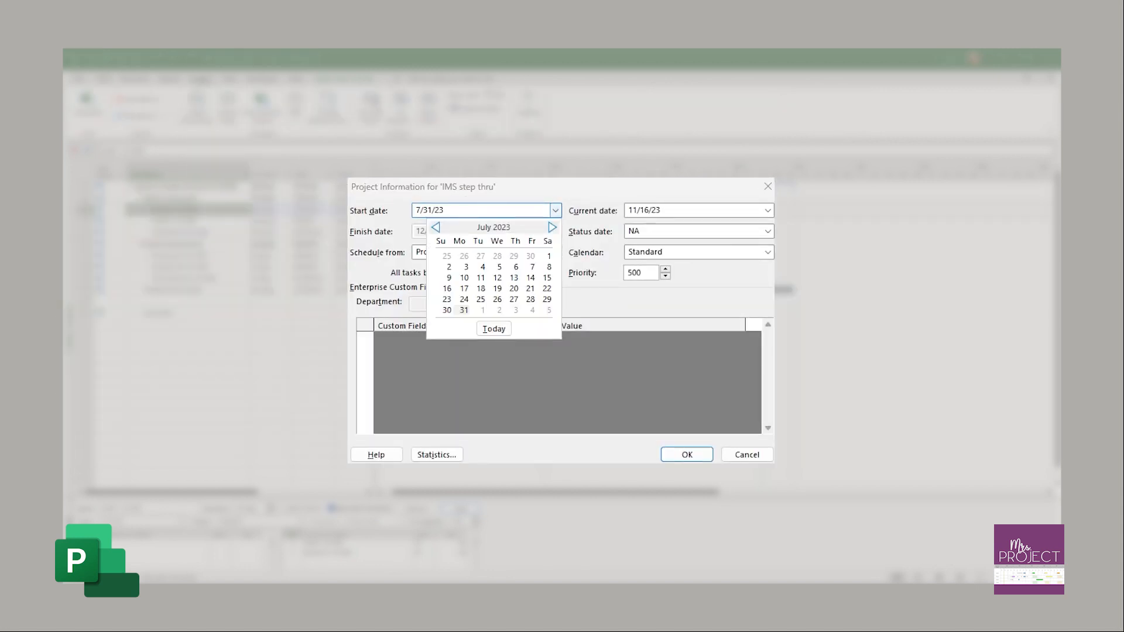
pyautogui.click(552, 227)
pyautogui.click(552, 227)
pyautogui.click(552, 227)
pyautogui.click(552, 227)
pyautogui.click(552, 227)
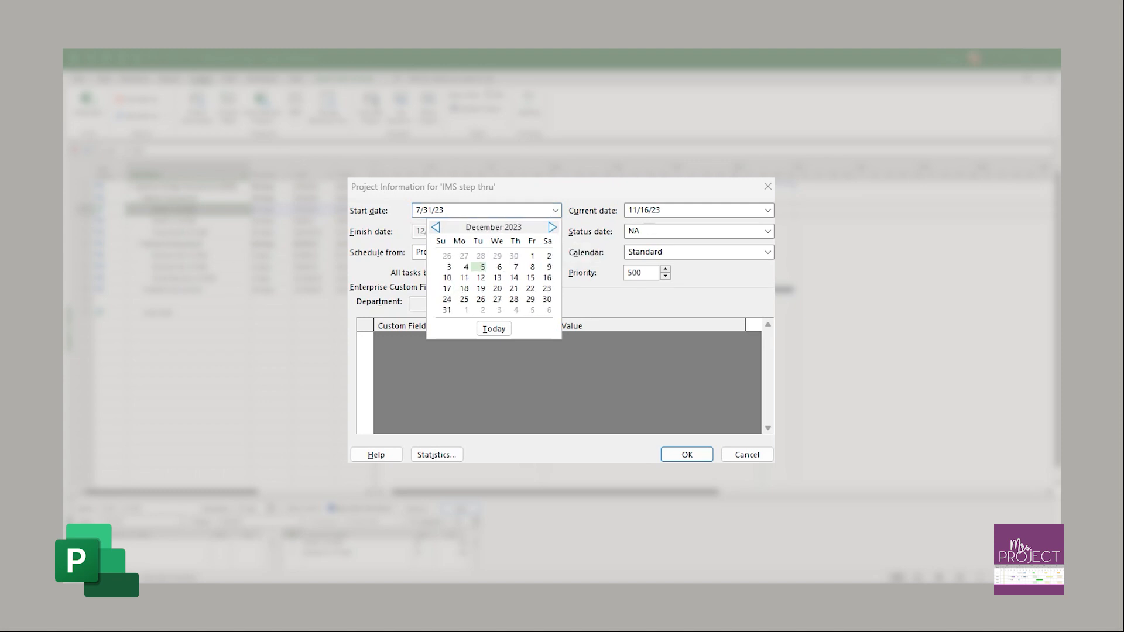
pyautogui.click(466, 267)
pyautogui.press('Return')
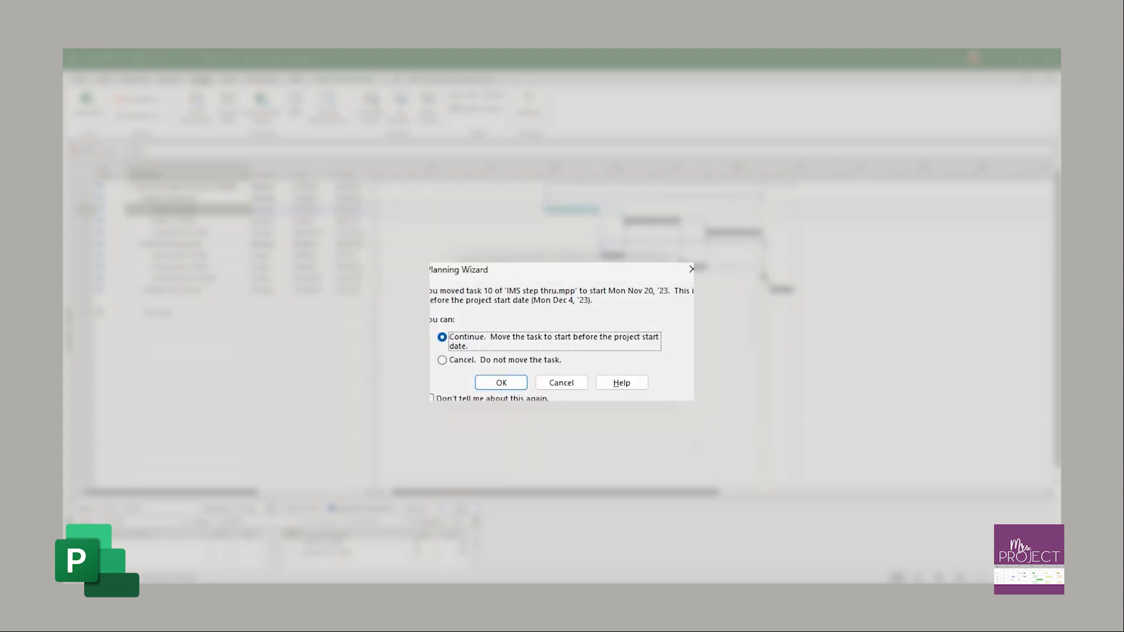
pyautogui.press('Return')
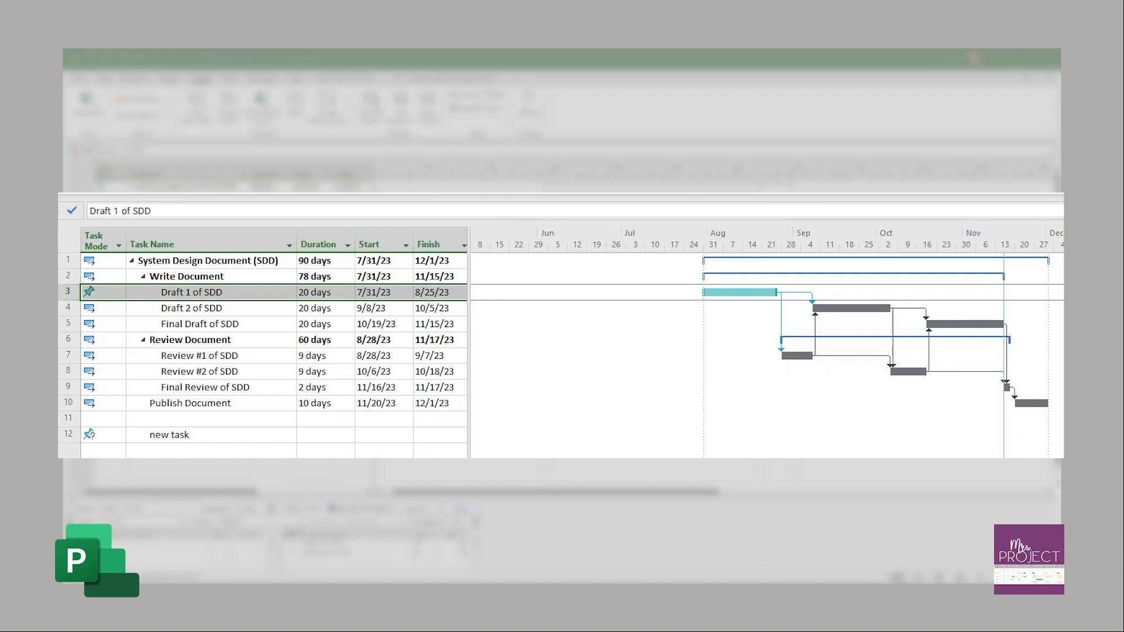
# Examine the advanced constraint settings of the manually scheduled Draft 1 of SDD task, leaving them unedited.
pyautogui.doubleClick(191, 292)
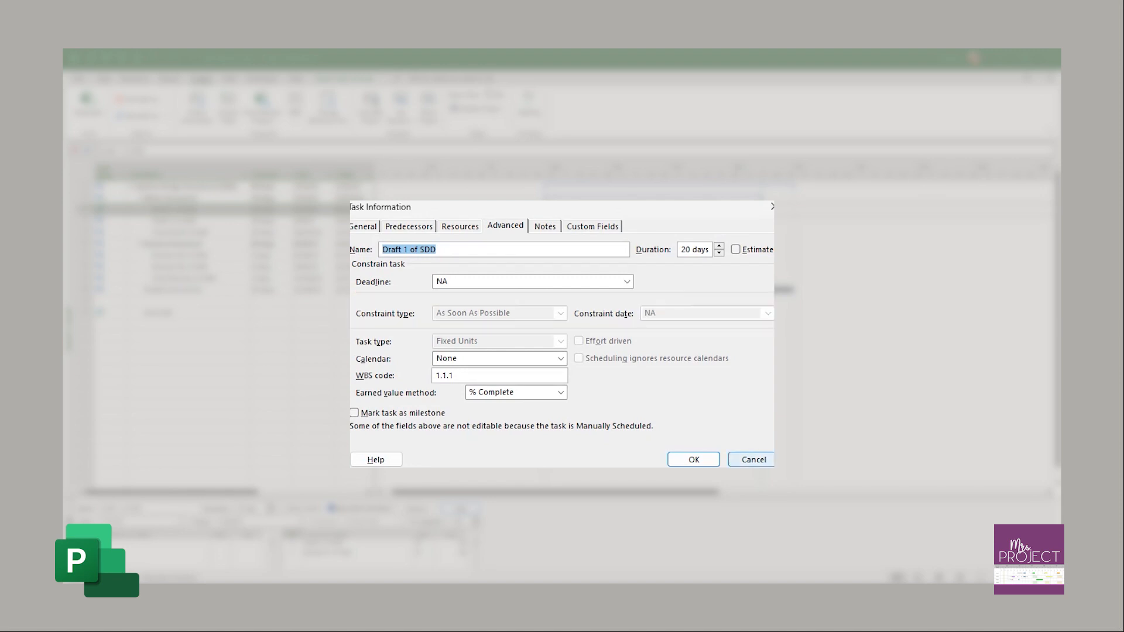
pyautogui.click(753, 459)
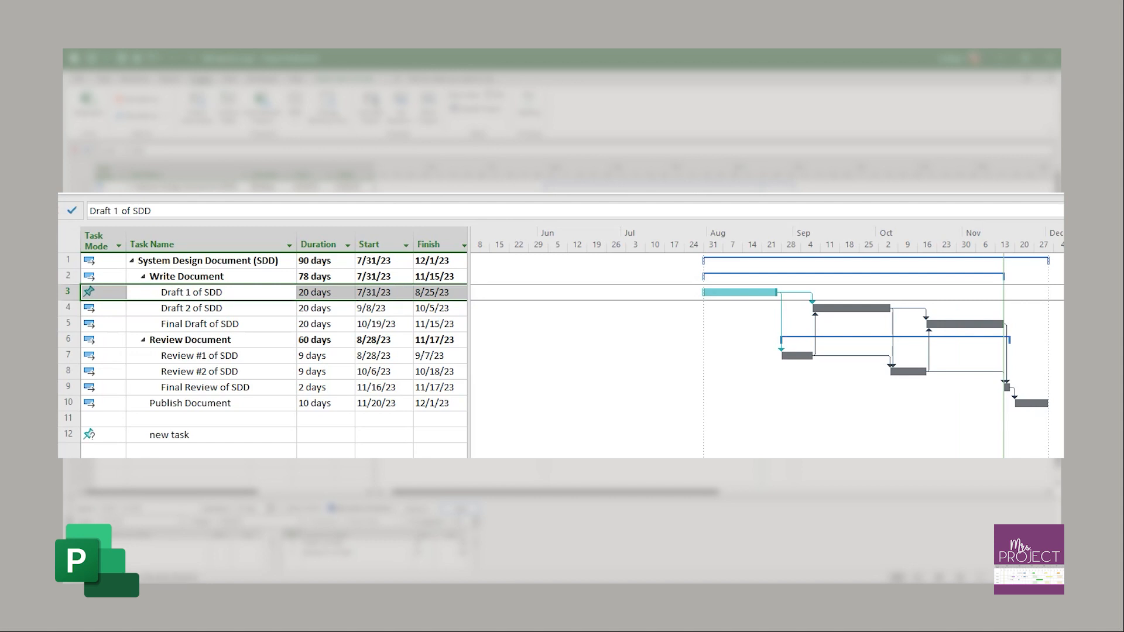
# Return Draft 1 of SDD to Auto Scheduled and open its task information.
pyautogui.click(211, 293)
pyautogui.click(104, 78)
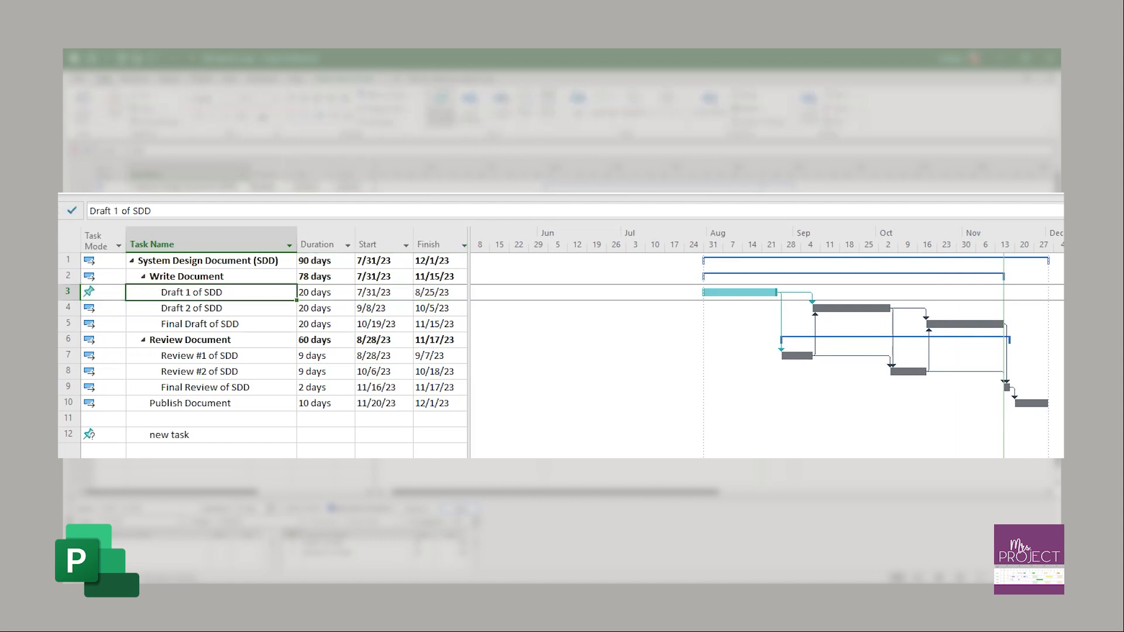
pyautogui.click(578, 133)
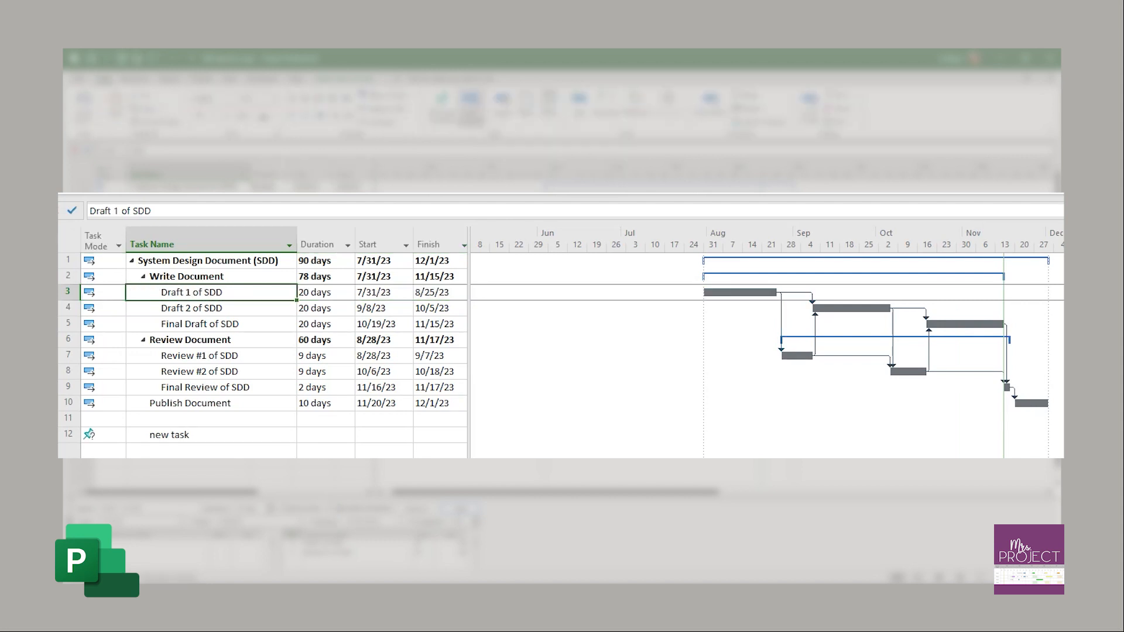
pyautogui.doubleClick(192, 293)
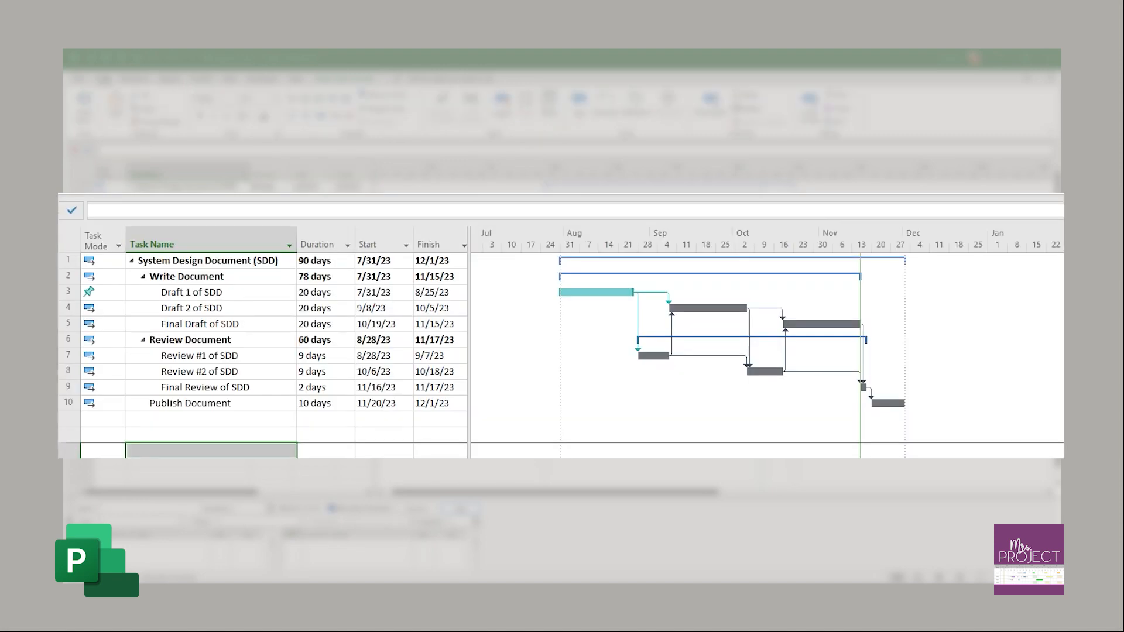
# Try a duration of 15 days and another of 25 days for the Draft 1 of SDD task.
pyautogui.click(320, 292)
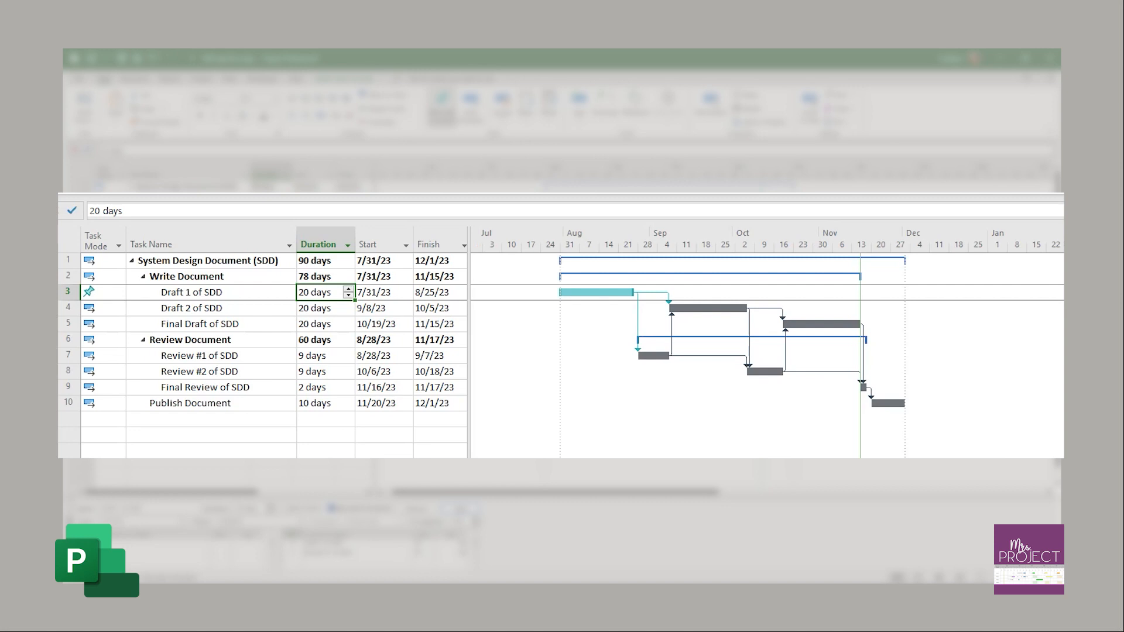
pyautogui.write('15')
pyautogui.press('Return')
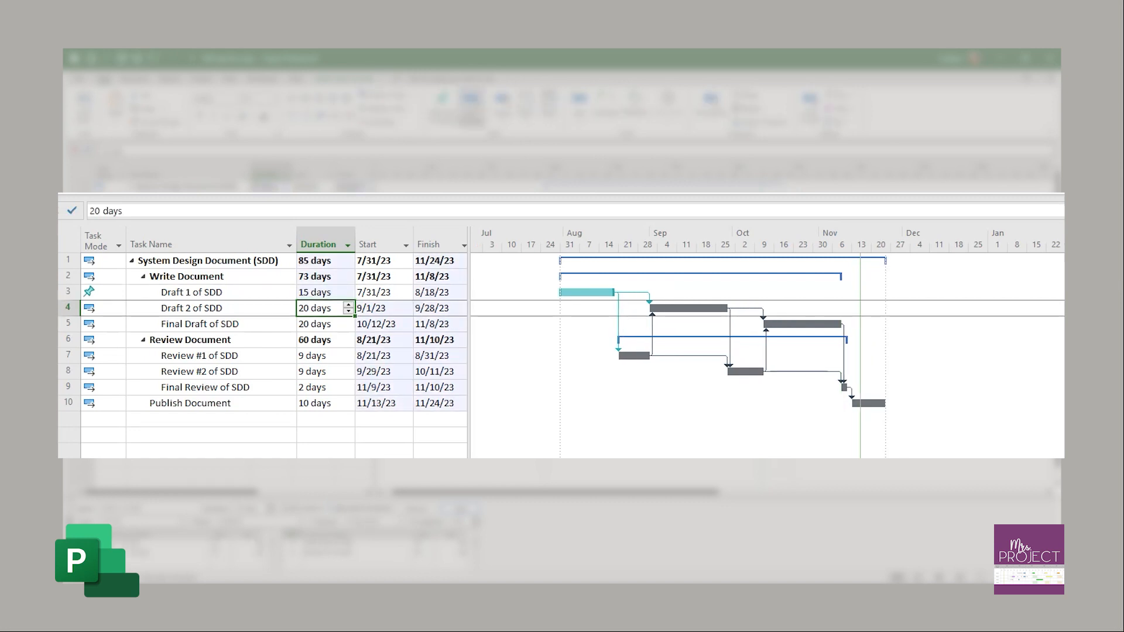
pyautogui.click(319, 292)
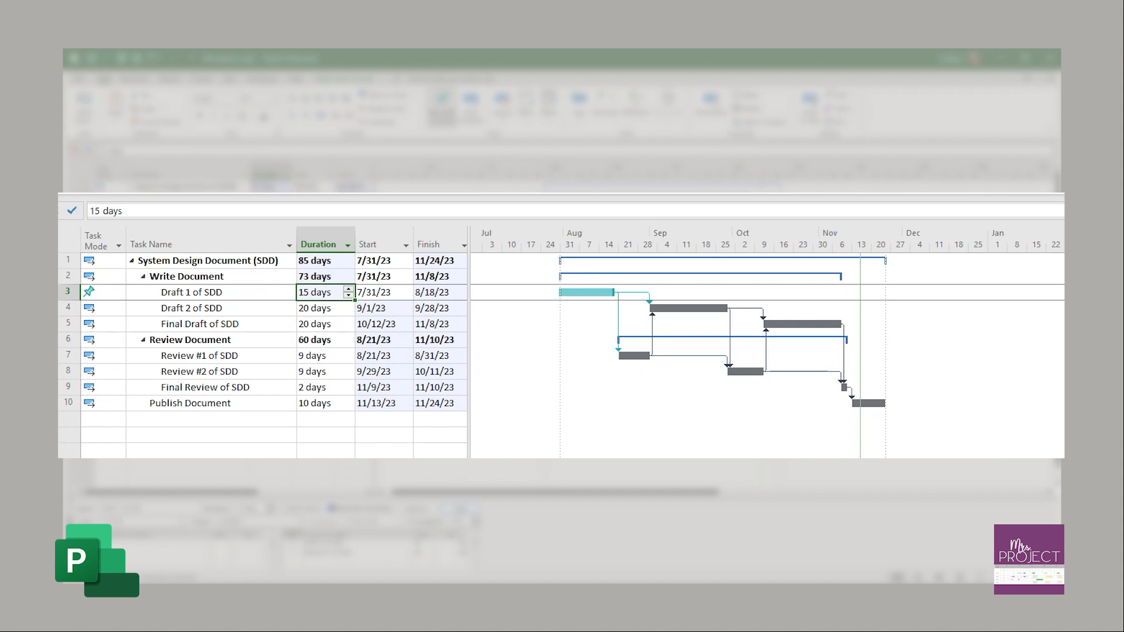
pyautogui.write('25')
pyautogui.press('Return')
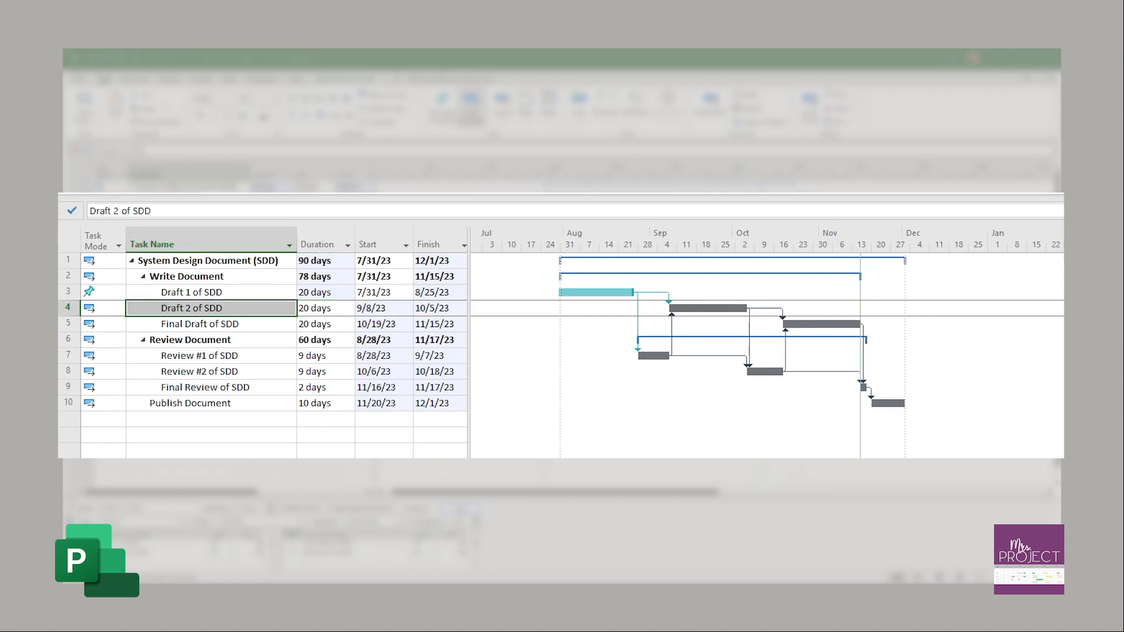
# Set both the Draft 2 of SDD and Final Draft of SDD tasks to Manually Scheduled.
pyautogui.click(200, 324)
pyautogui.moveTo(200, 308); pyautogui.dragTo(200, 324)
pyautogui.click(442, 108)
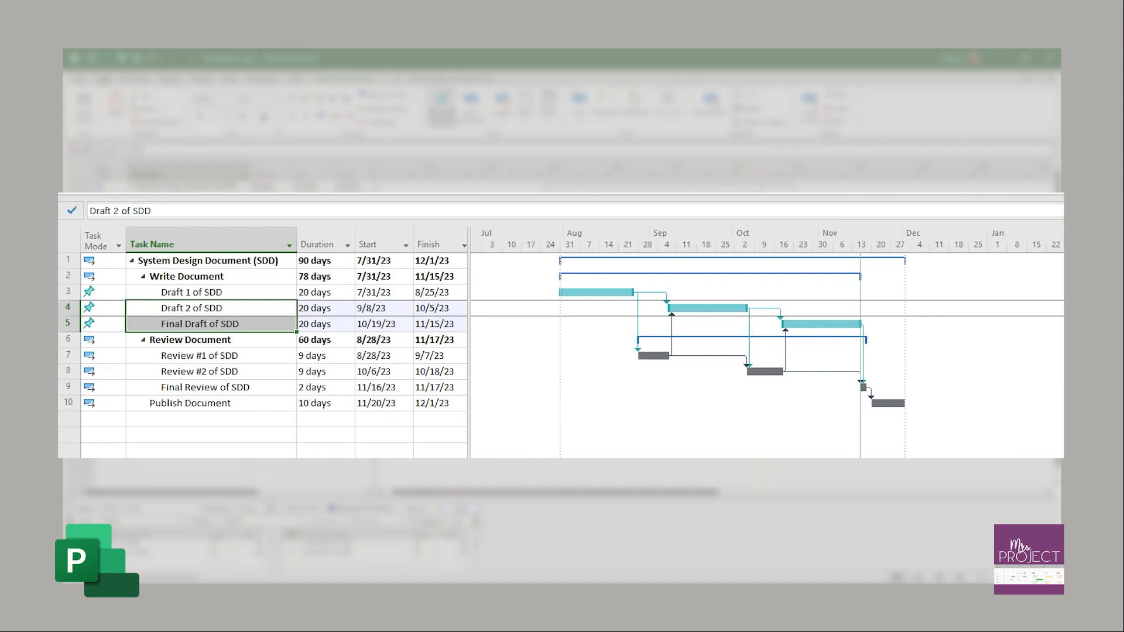
# Set the duration of Draft 1 of SDD to 30 days.
pyautogui.click(322, 292)
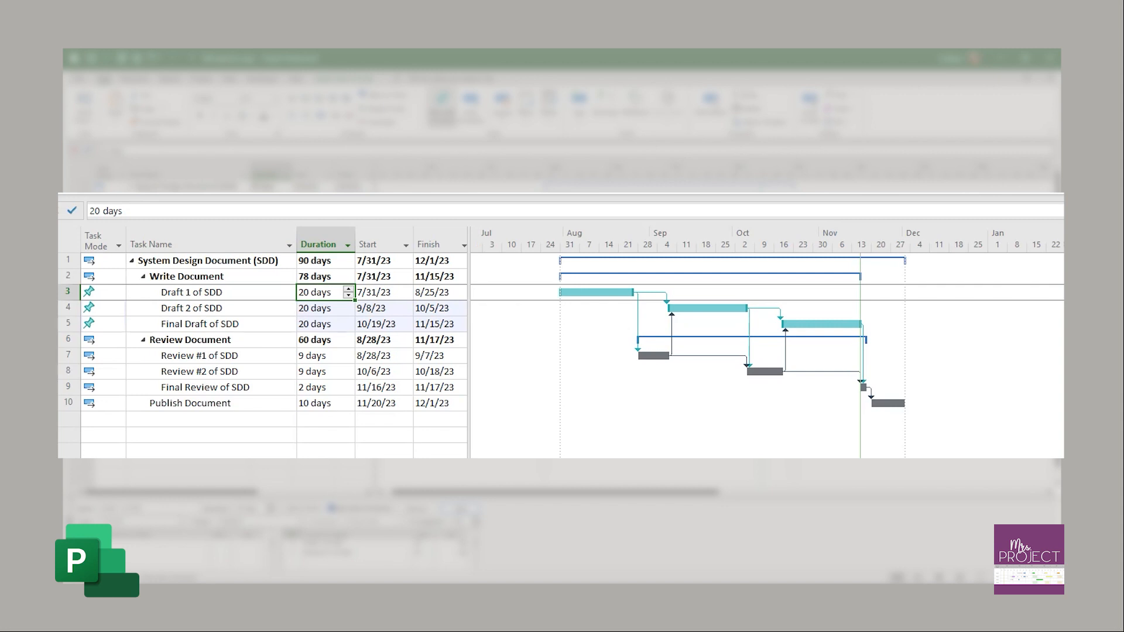
pyautogui.write('30')
pyautogui.press('Return')
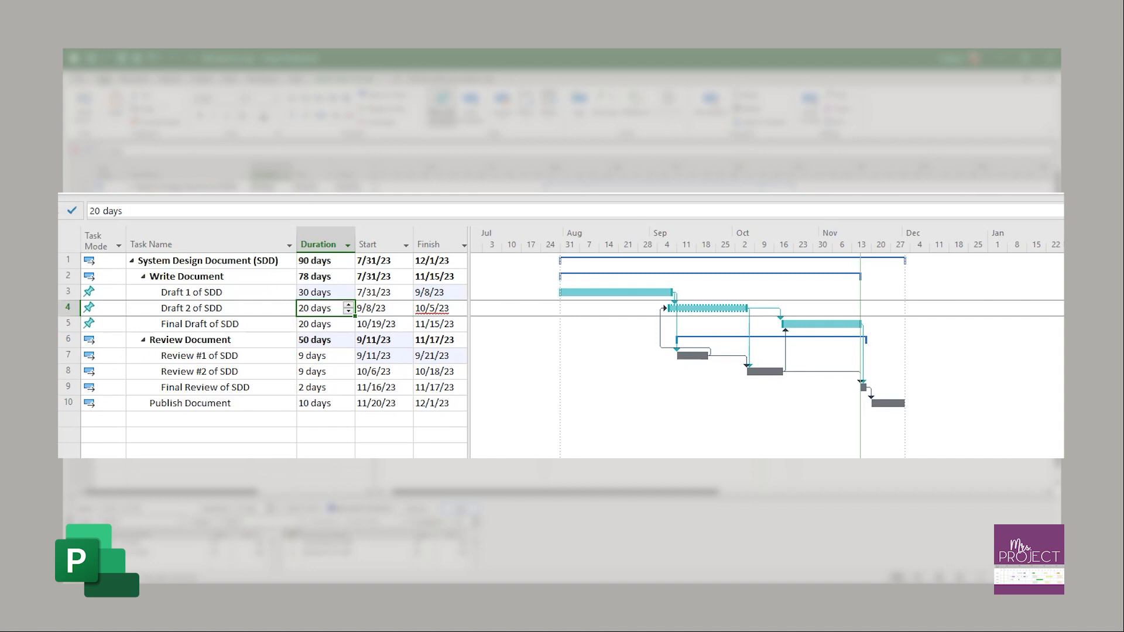
# Try 9/11/23 as the start date of Draft 2 of SDD, and settle on 9/22/23.
pyautogui.click(384, 309)
pyautogui.click(406, 308)
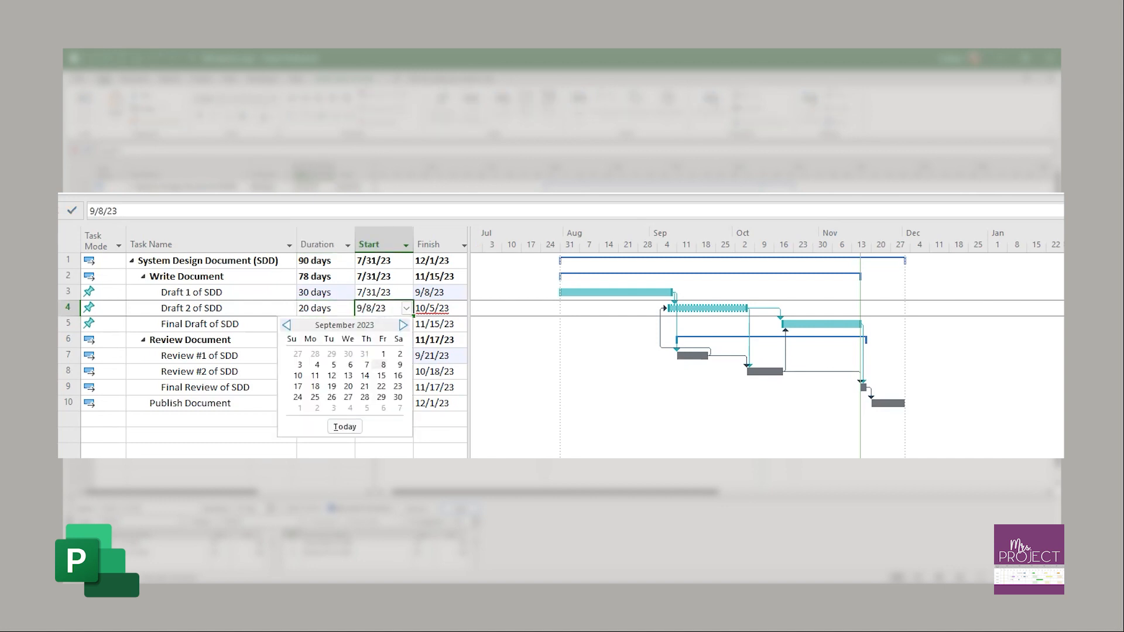
pyautogui.click(315, 375)
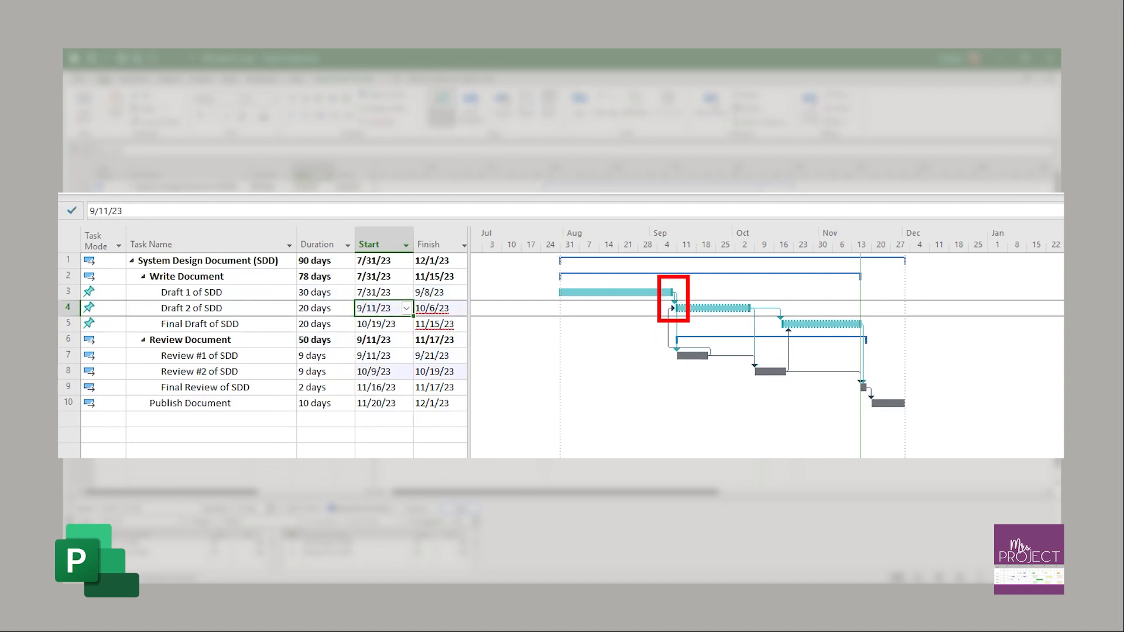
pyautogui.moveTo(701, 309)
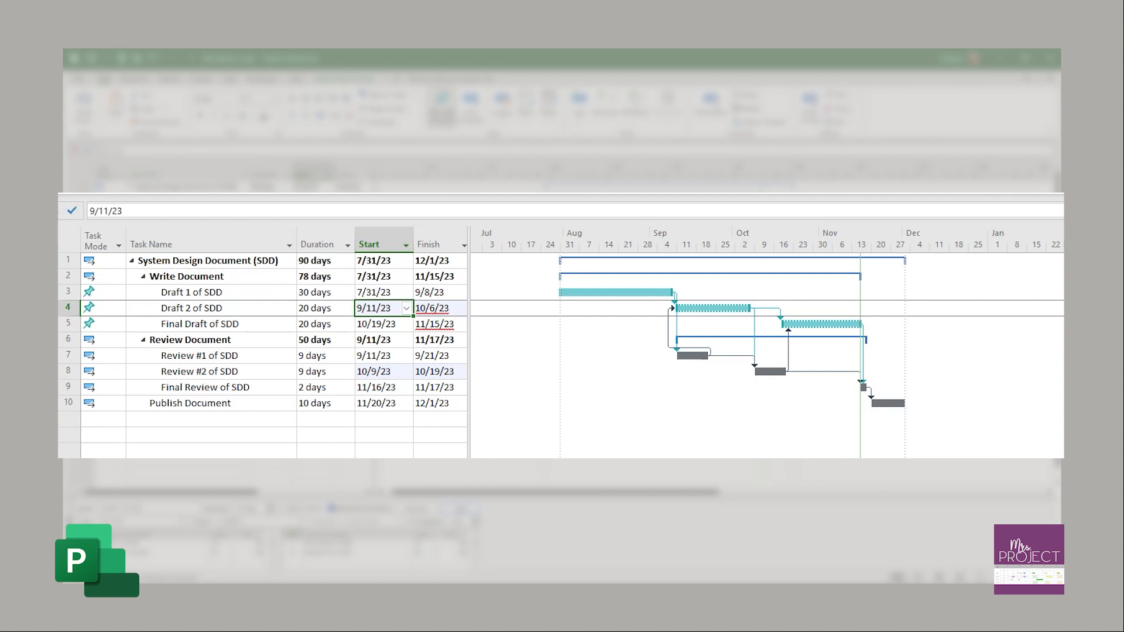
pyautogui.click(406, 309)
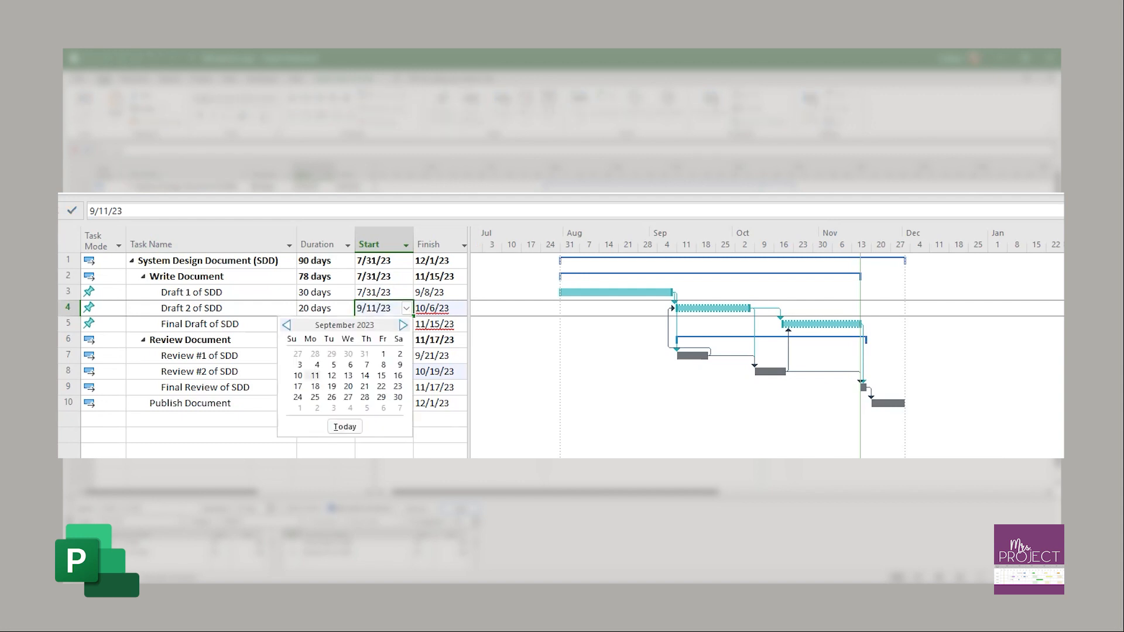
pyautogui.click(381, 386)
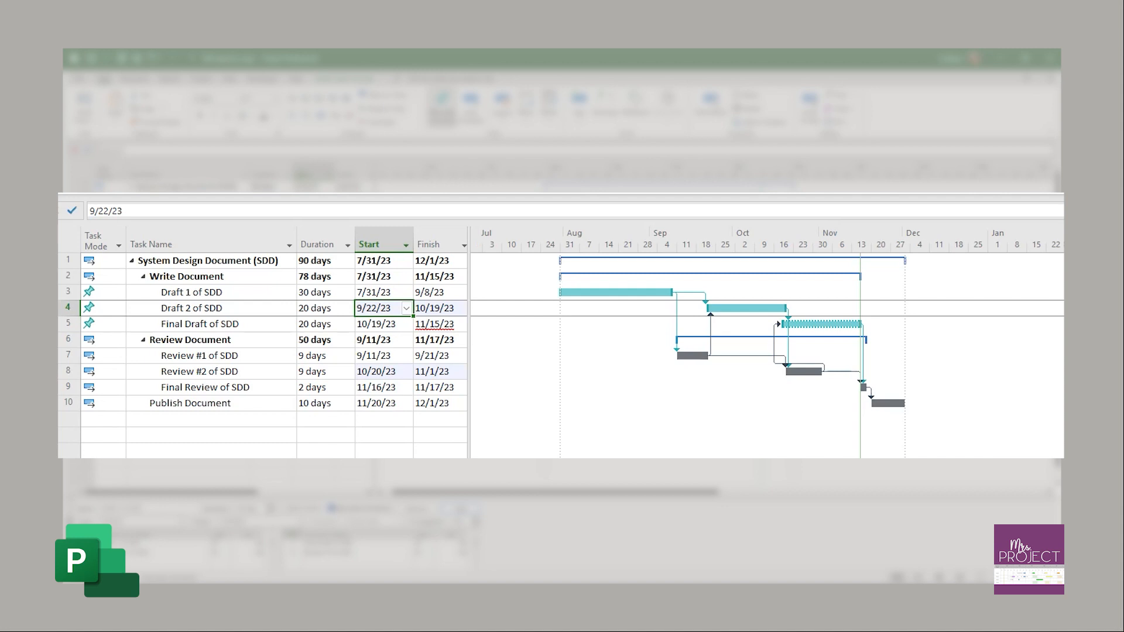
# Set the start date of the Final Draft of SDD task to 11/2/23.
pyautogui.click(210, 325)
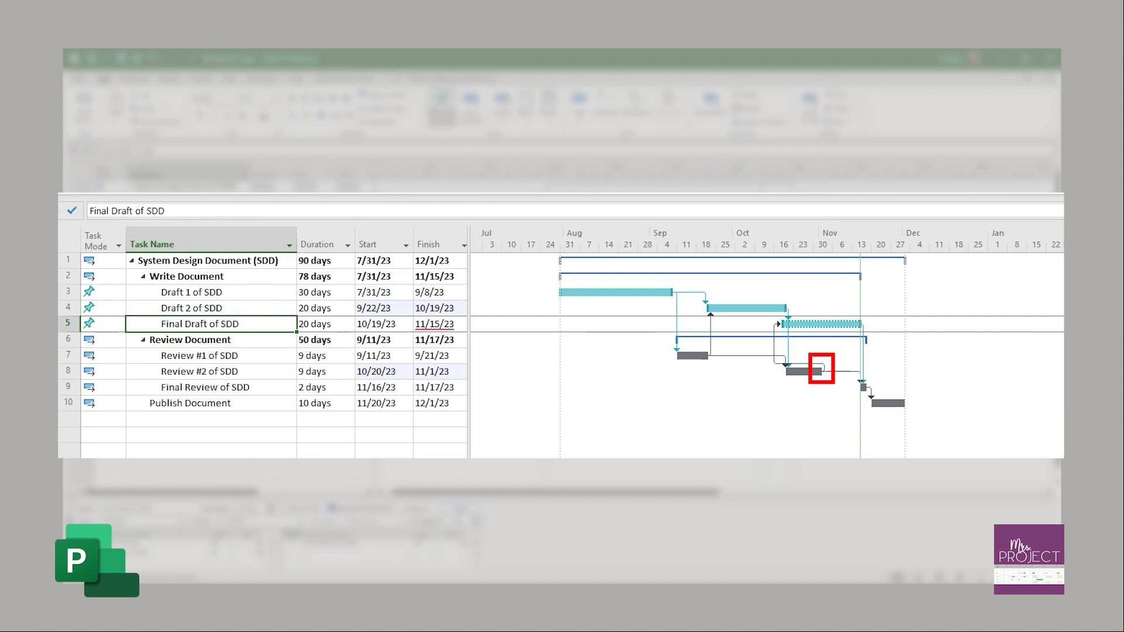
pyautogui.click(380, 324)
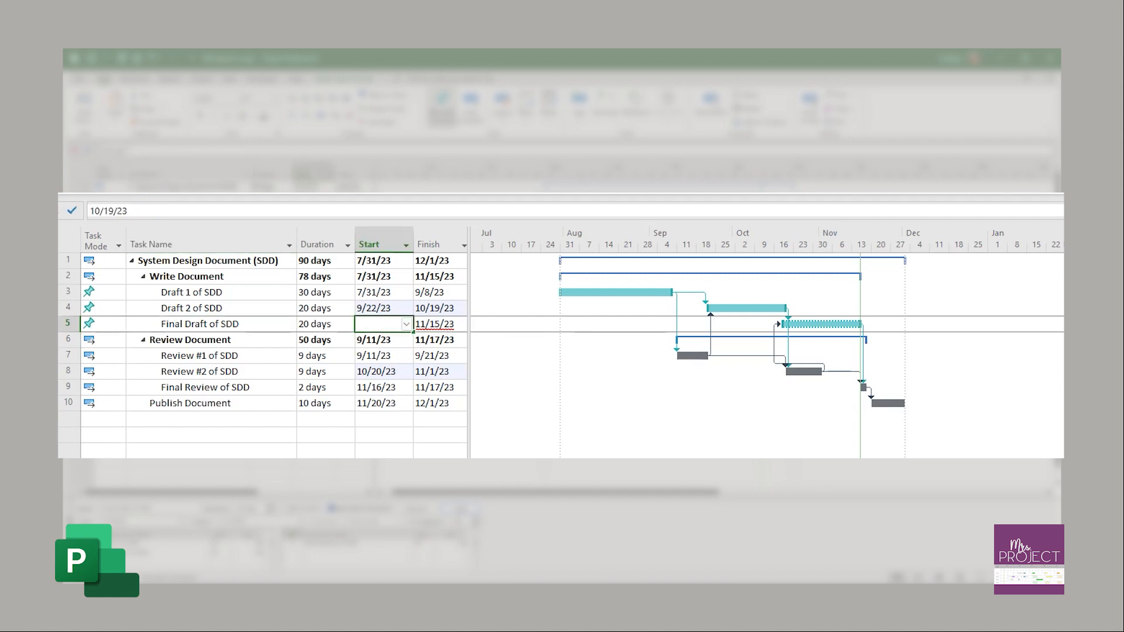
pyautogui.click(406, 324)
pyautogui.click(403, 340)
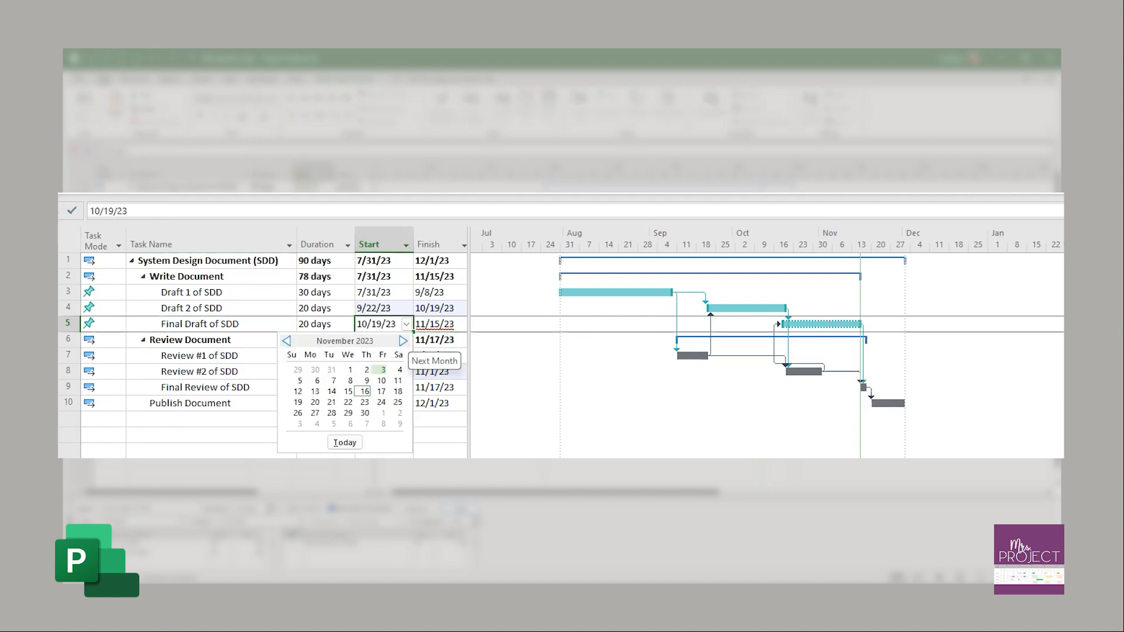
pyautogui.click(366, 369)
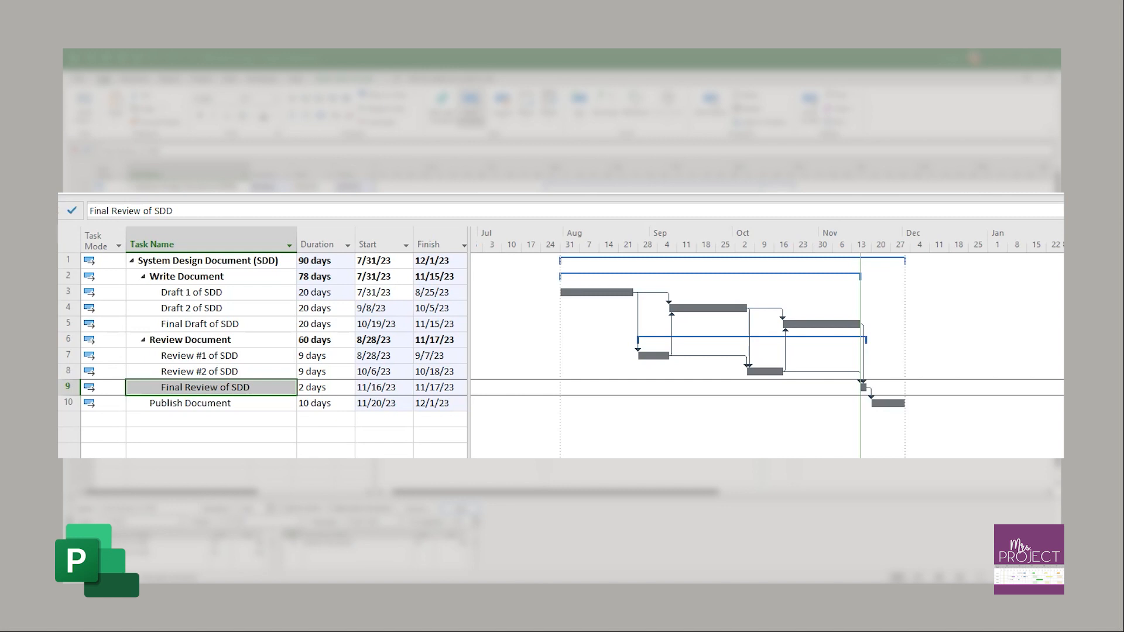
# Try a duration of 30 days for Draft 1 of SDD with all tasks auto scheduled.
pyautogui.click(320, 292)
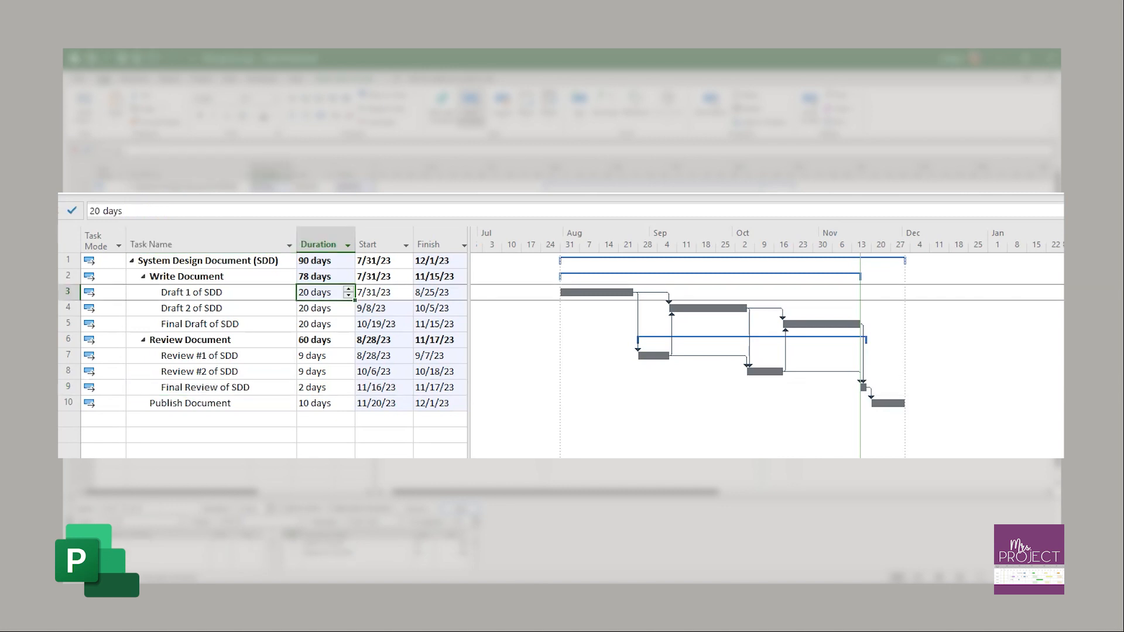
pyautogui.write('30')
pyautogui.press('Return')
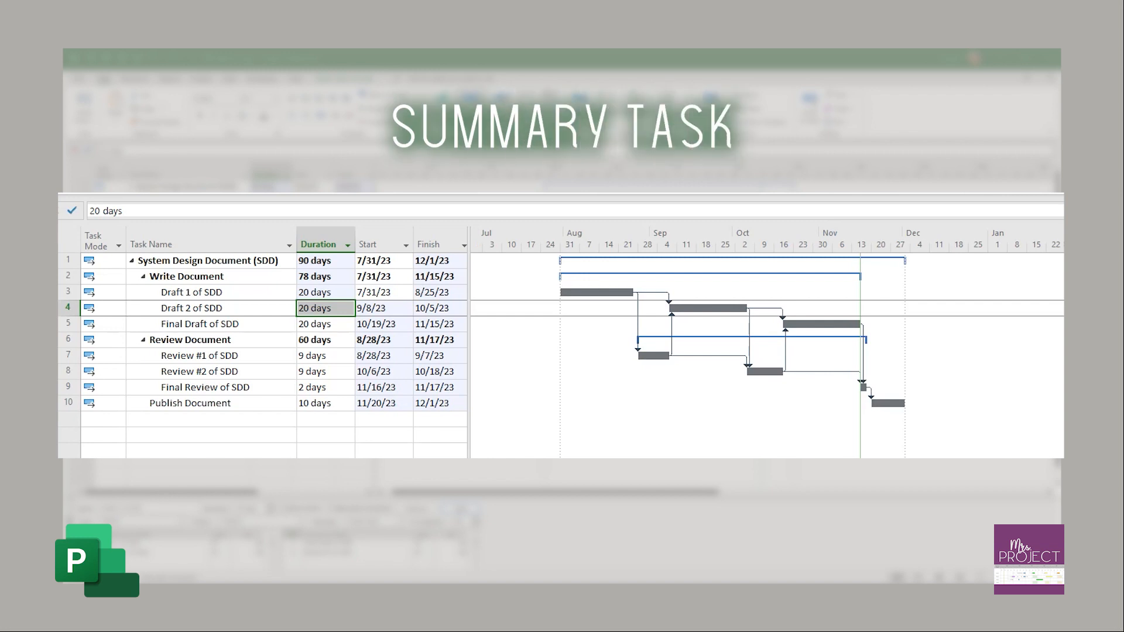
# Add a task named "new" below Publish Document, leaving one blank row between them.
pyautogui.click(211, 435)
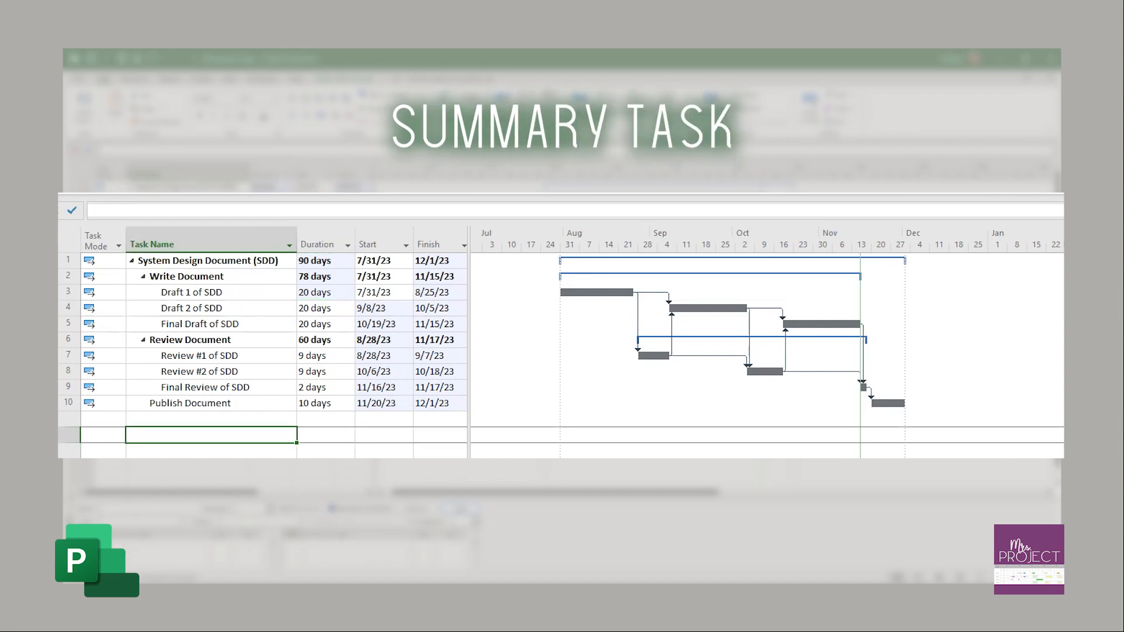
pyautogui.write('new')
pyautogui.press('Return')
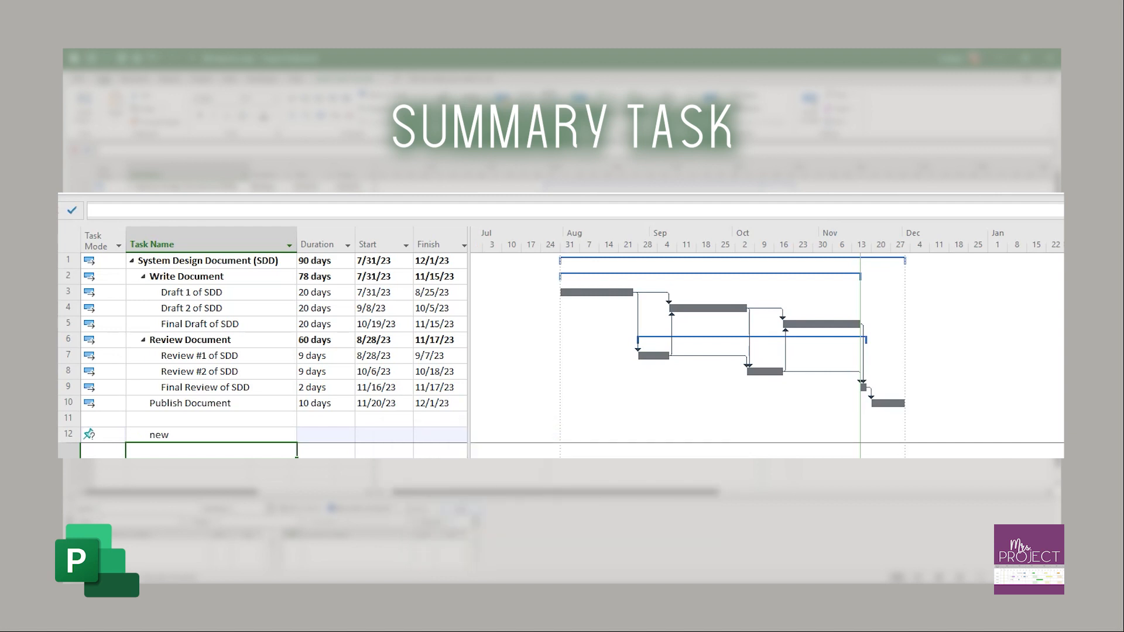
# Set the Review Document summary task to Manually Scheduled and the duration of Review #1 of SDD to 12 days.
pyautogui.click(211, 340)
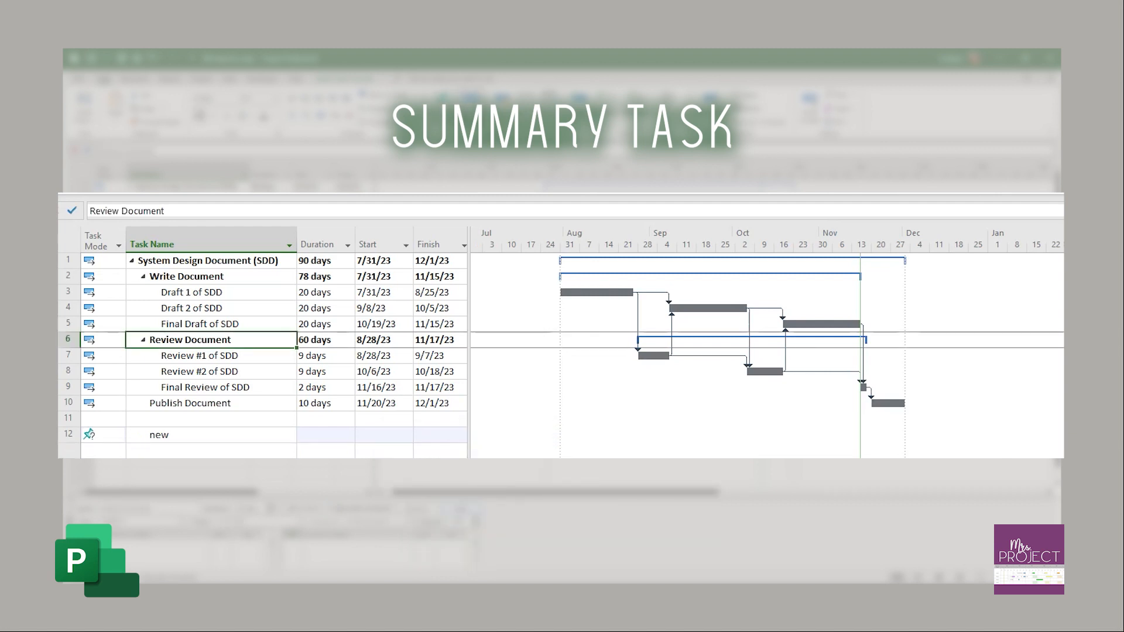
pyautogui.hotkey('ctrl', 'shift', 'm')
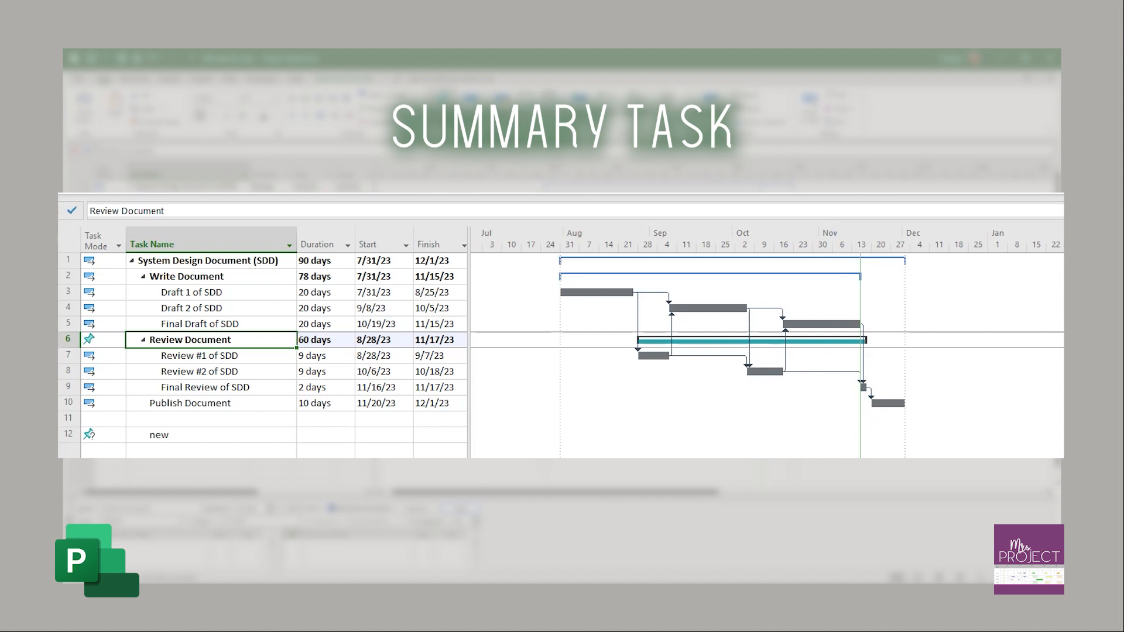
pyautogui.click(321, 355)
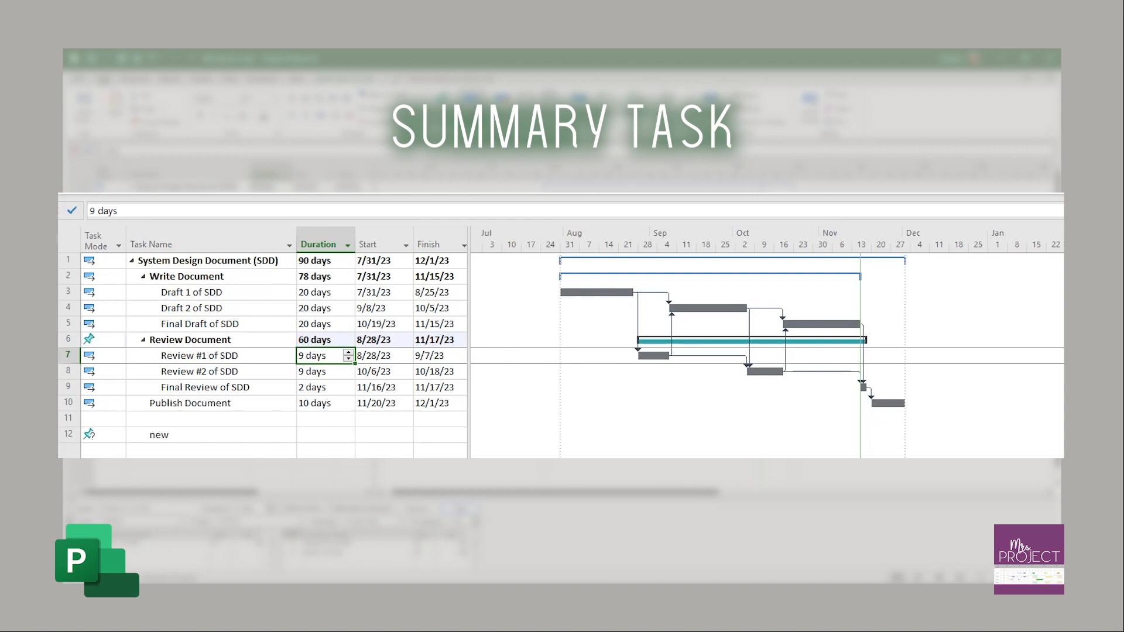
pyautogui.write('12')
pyautogui.press('Return')
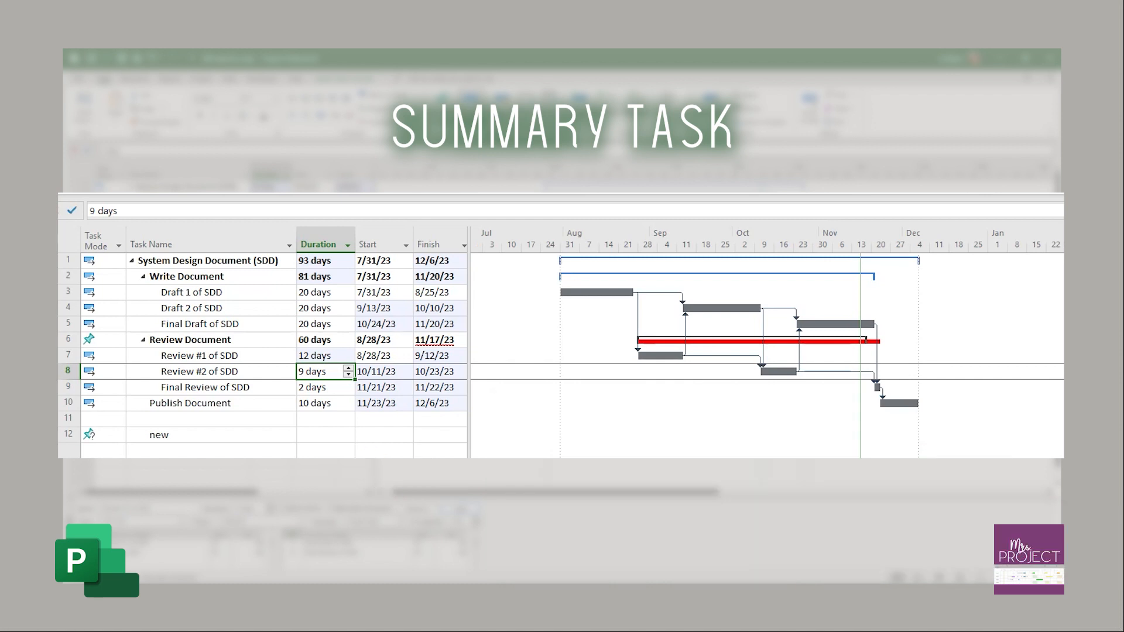
# Shorten the duration of Review #1 of SDD to 8 days and of Review #2 of SDD to 5 days.
pyautogui.click(320, 356)
pyautogui.press('BackSpace')
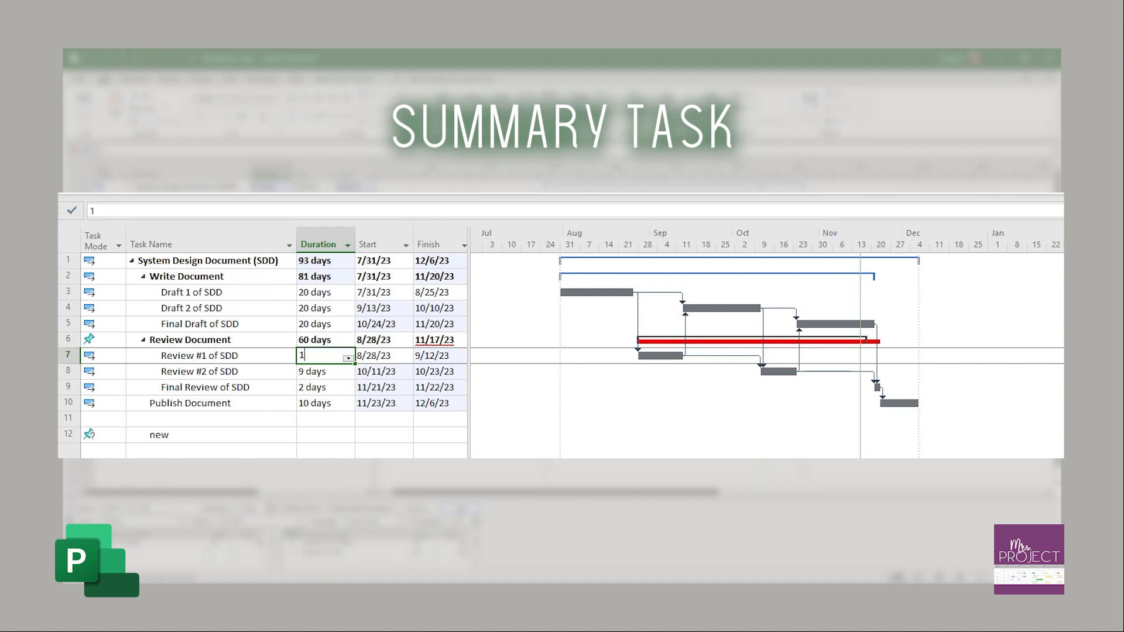
pyautogui.write('8')
pyautogui.press('Return')
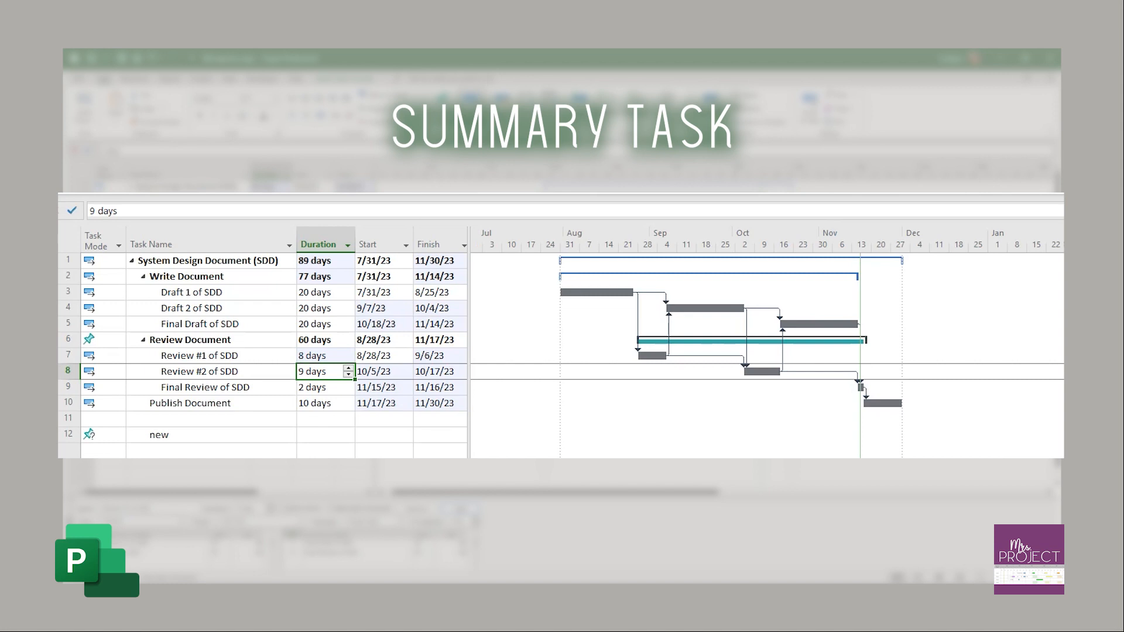
pyautogui.write('5')
pyautogui.press('Return')
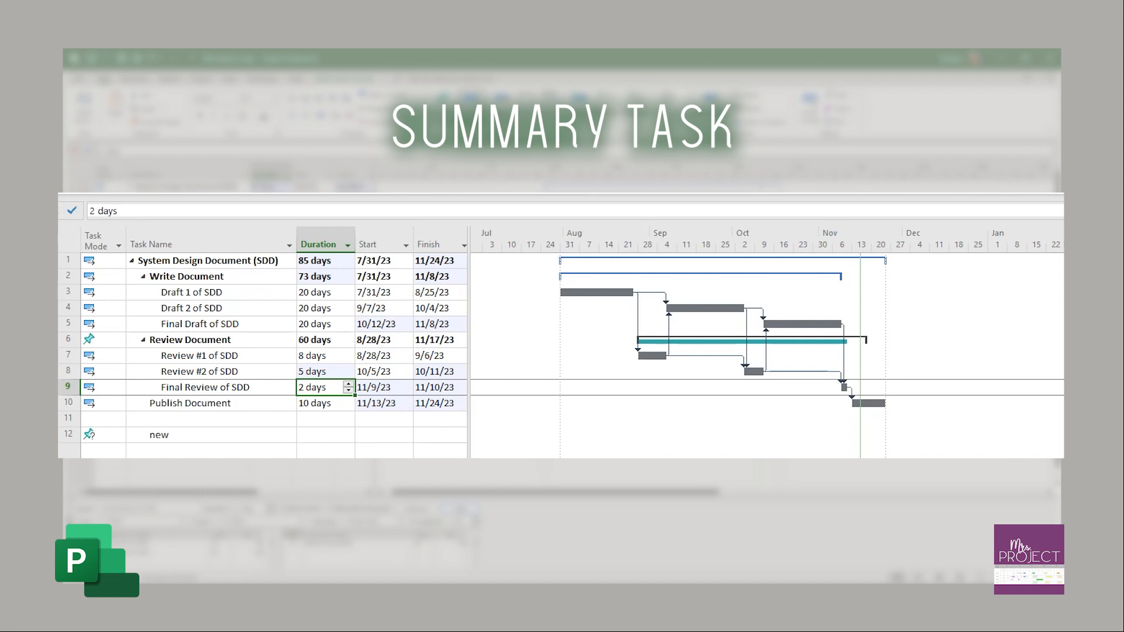
# Return the Review Document summary task to Auto Scheduled and set Review #1 and Review #2 of SDD to 9 days each.
pyautogui.click(211, 340)
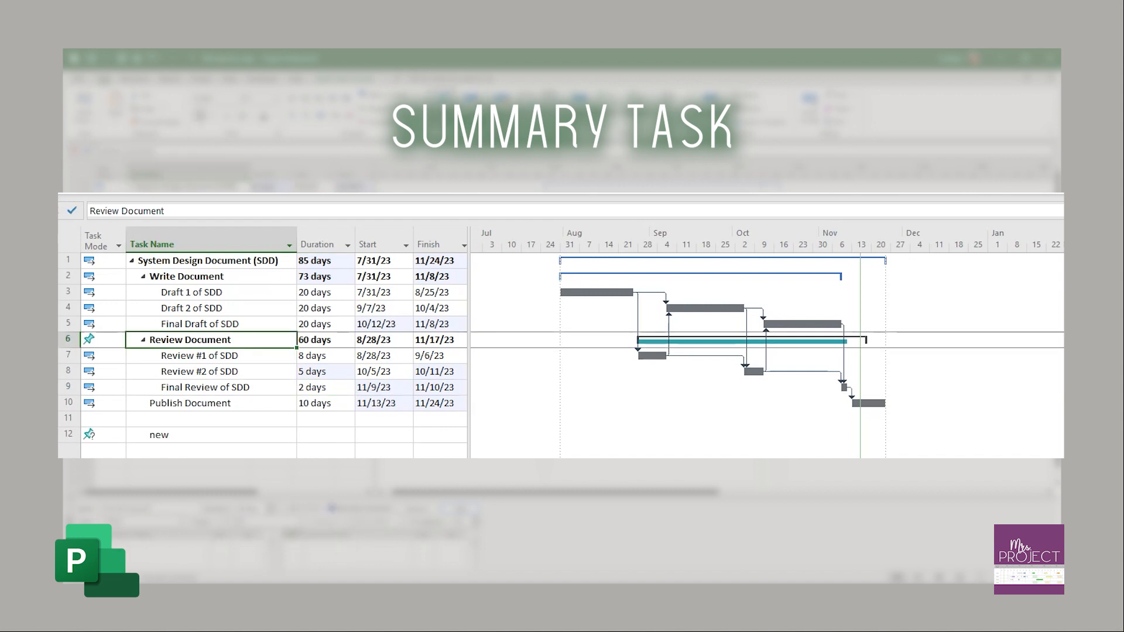
pyautogui.click(471, 101)
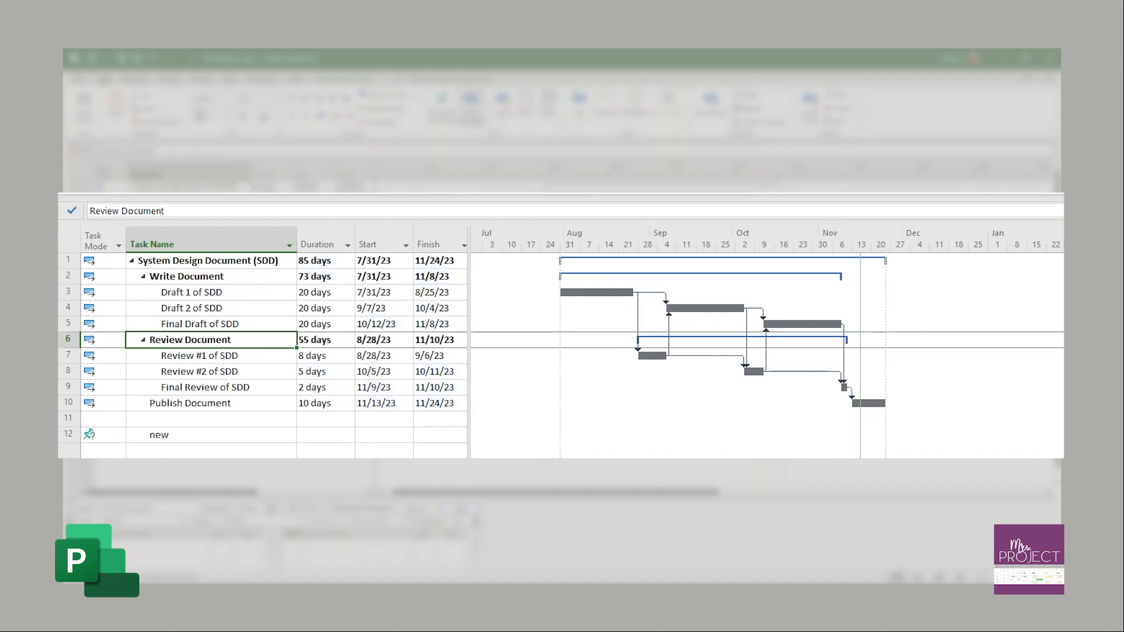
pyautogui.click(323, 356)
pyautogui.write('9')
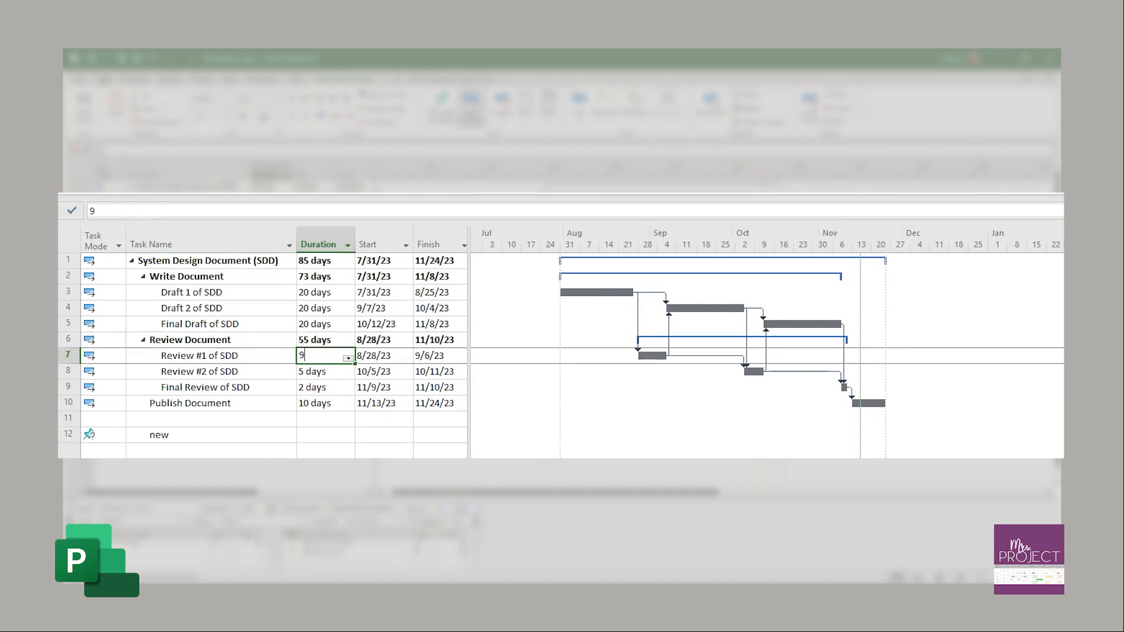
pyautogui.press('Return')
pyautogui.write('9')
pyautogui.press('Return')
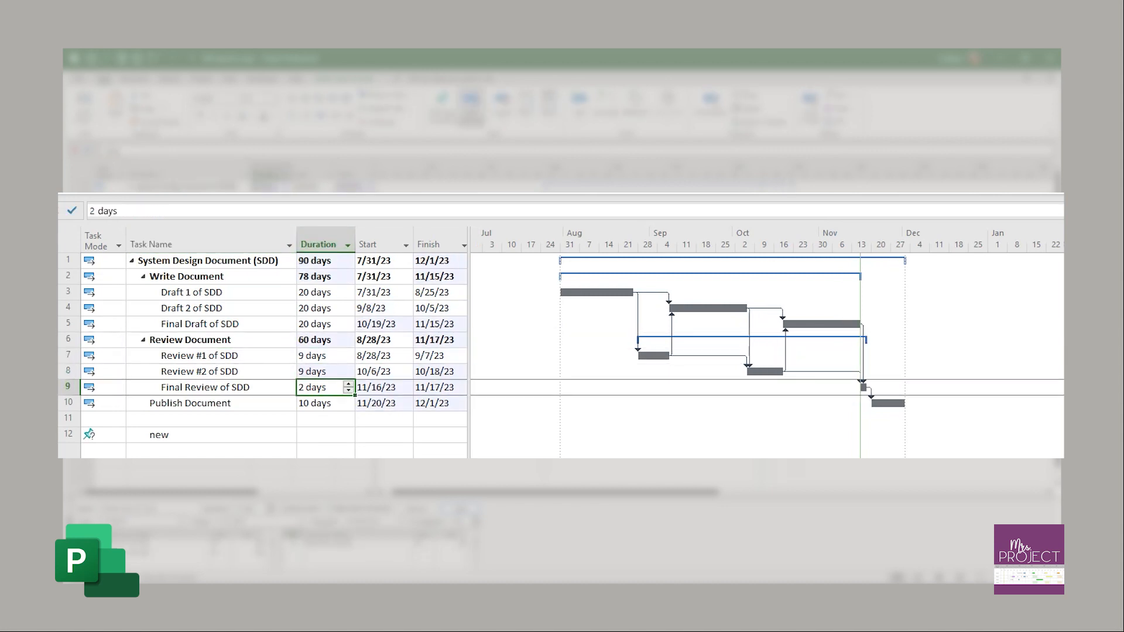